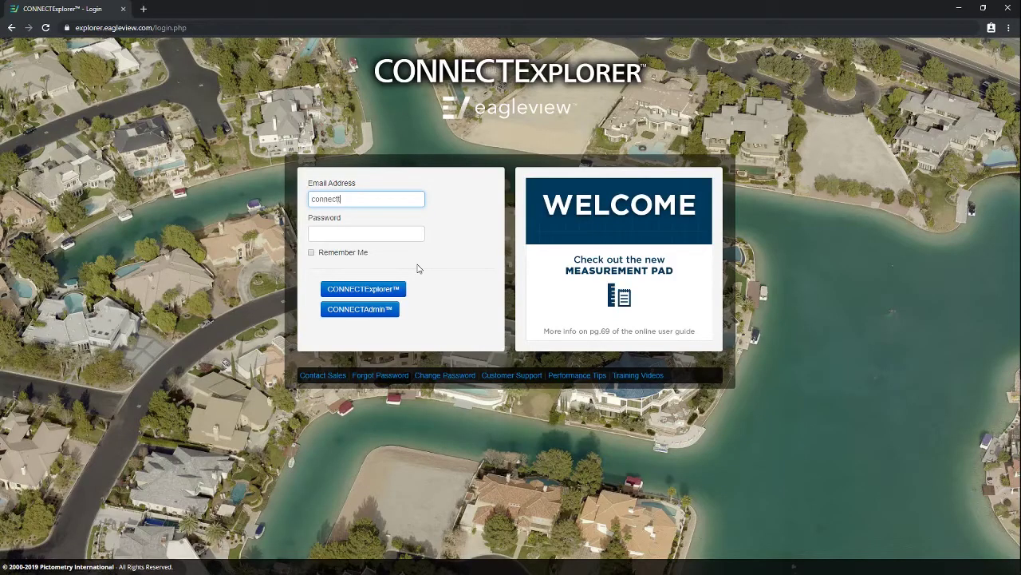
# Sign in with the training account's e-mail and password, then open CONNECTAdmin from the account menu
pyautogui.write('agleview.com')
pyautogui.press('Tab')
pyautogui.write('•')
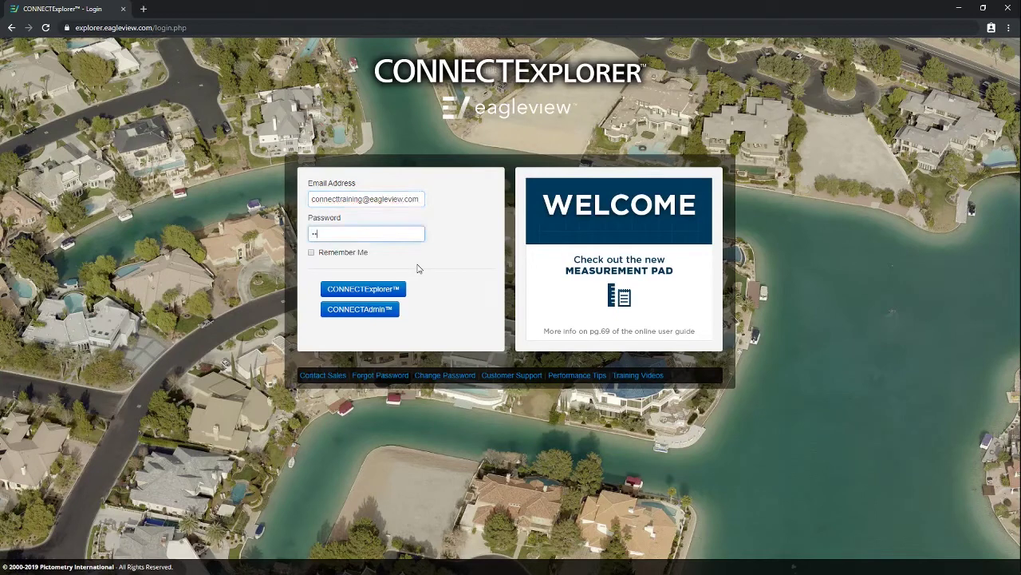
pyautogui.write('••••••••')
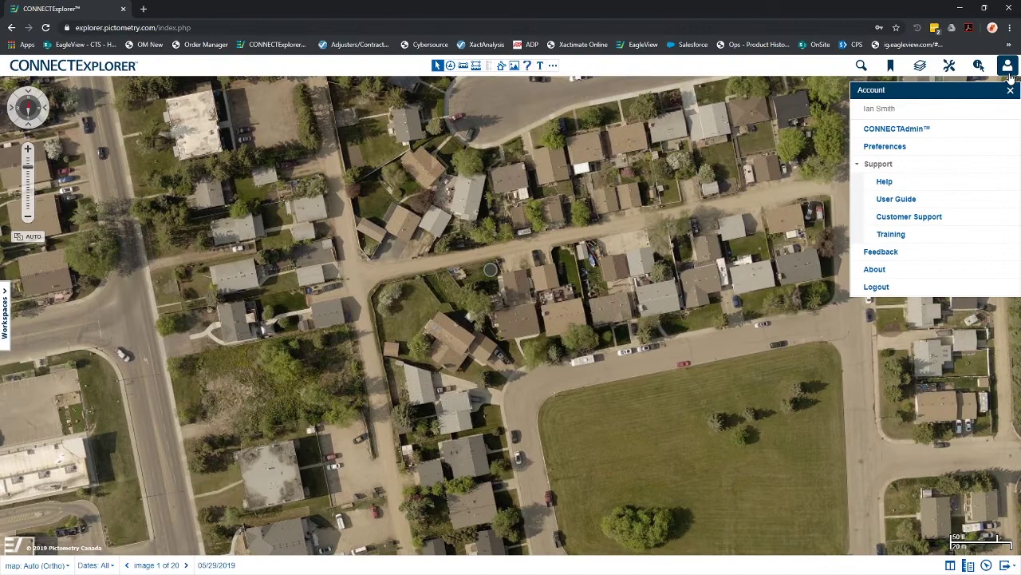
pyautogui.click(908, 132)
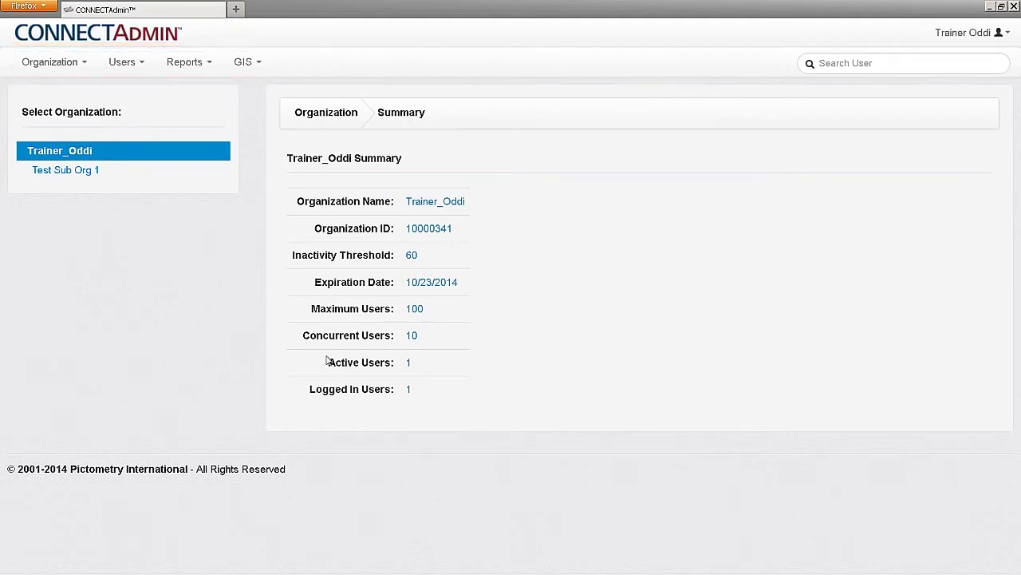
pyautogui.click(83, 64)
pyautogui.click(134, 63)
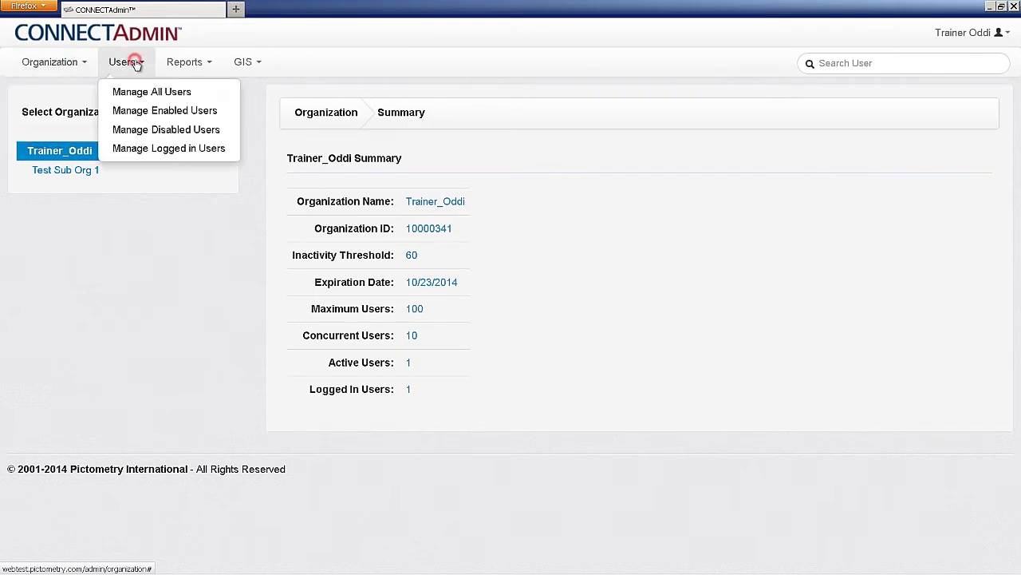
pyautogui.click(203, 61)
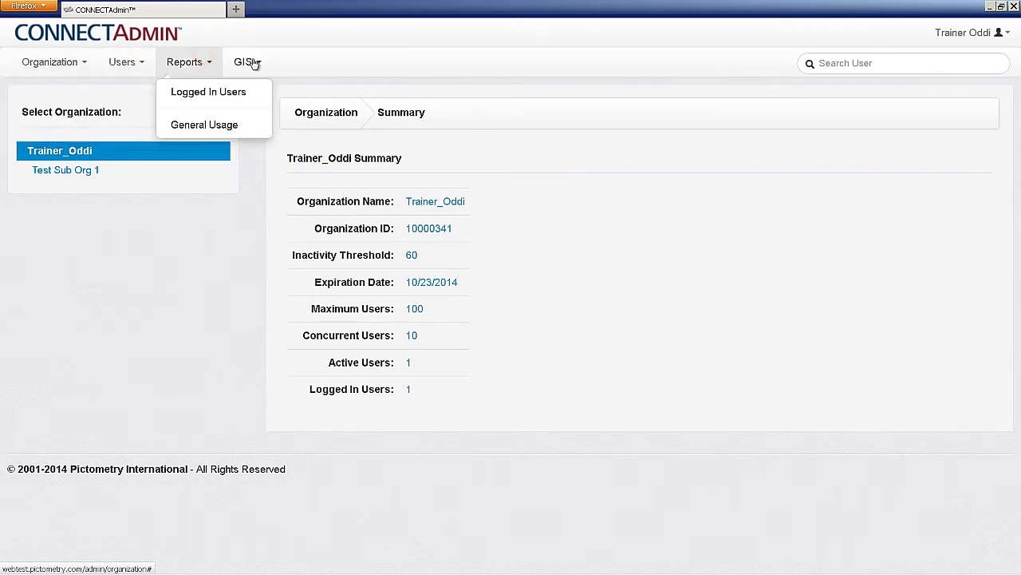
pyautogui.click(249, 62)
pyautogui.click(324, 58)
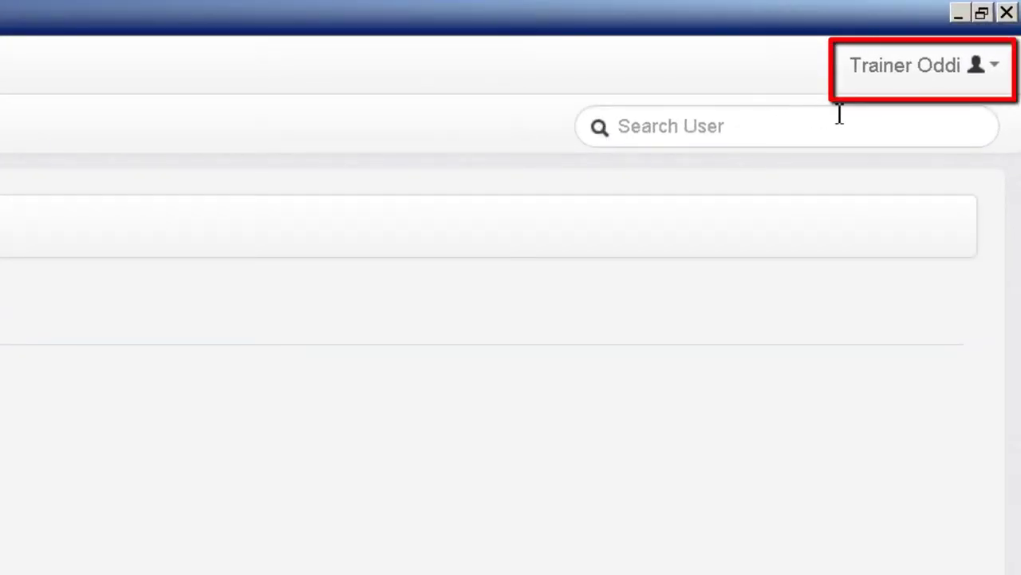
pyautogui.click(996, 70)
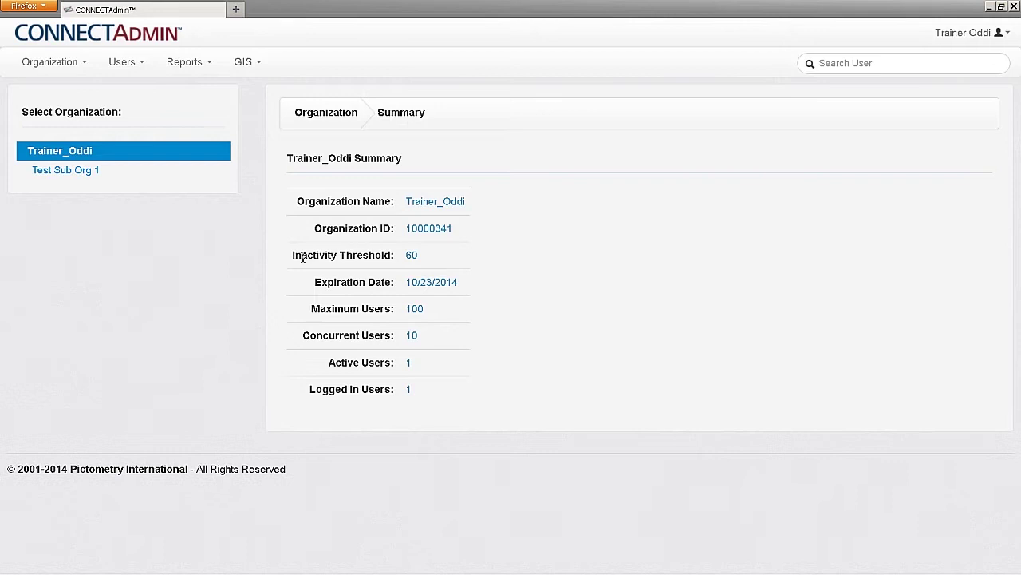
# Show the Organization menu options over the Trainer_Oddi summary
pyautogui.click(85, 64)
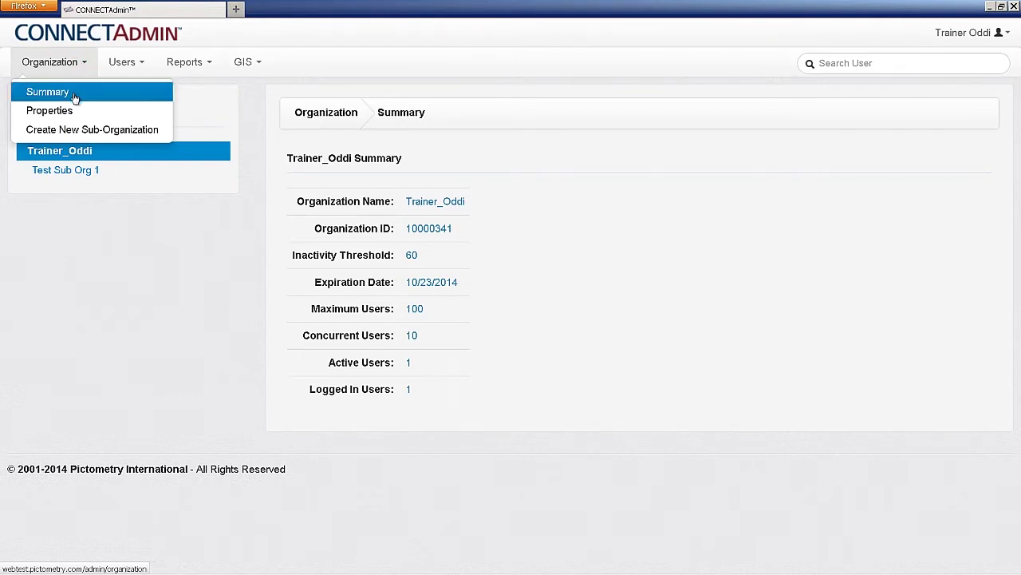
# Return to the Summary, then start a new sub-organization named Assessors
pyautogui.click(74, 97)
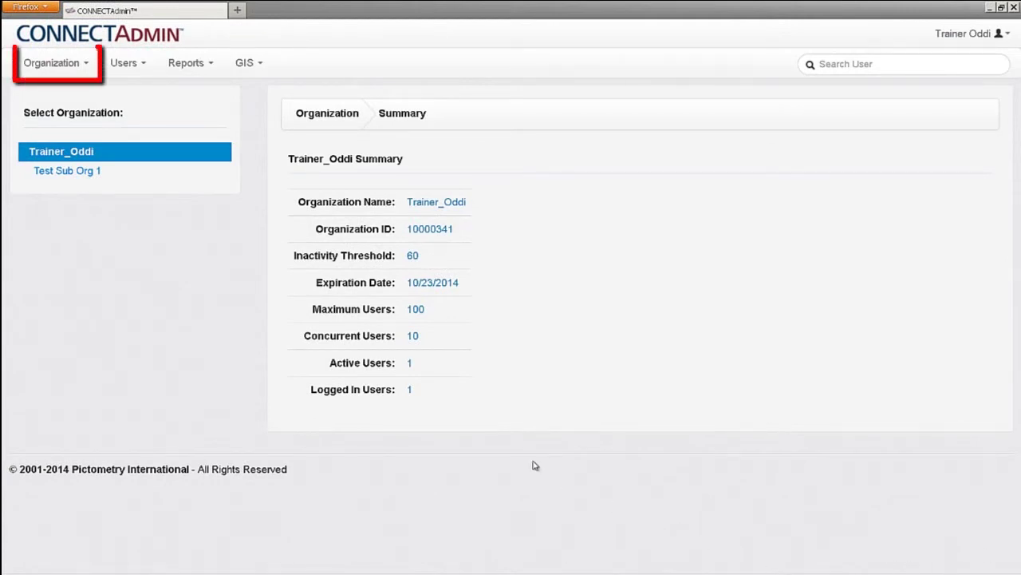
pyautogui.click(83, 65)
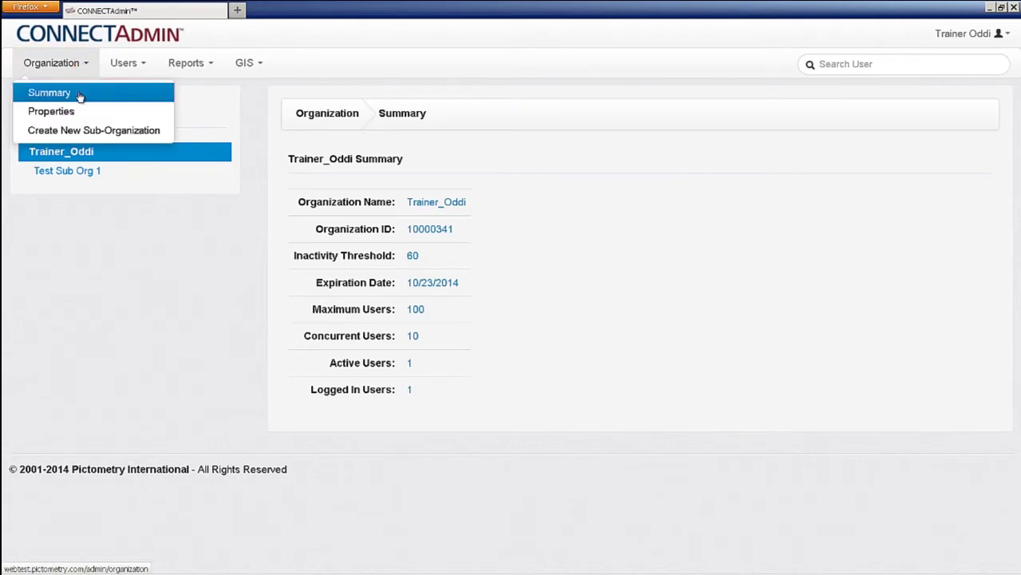
pyautogui.click(73, 131)
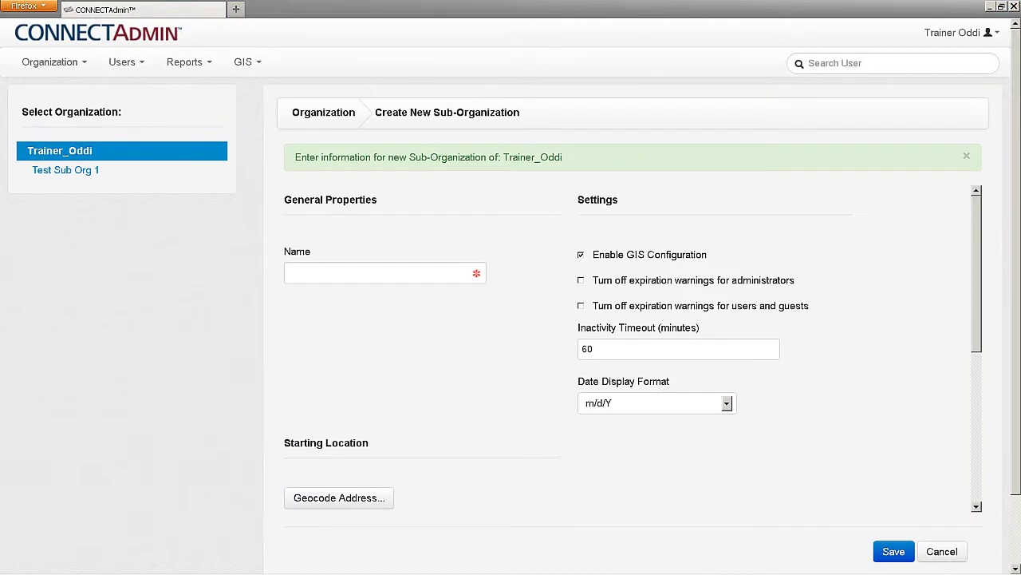
pyautogui.click(321, 274)
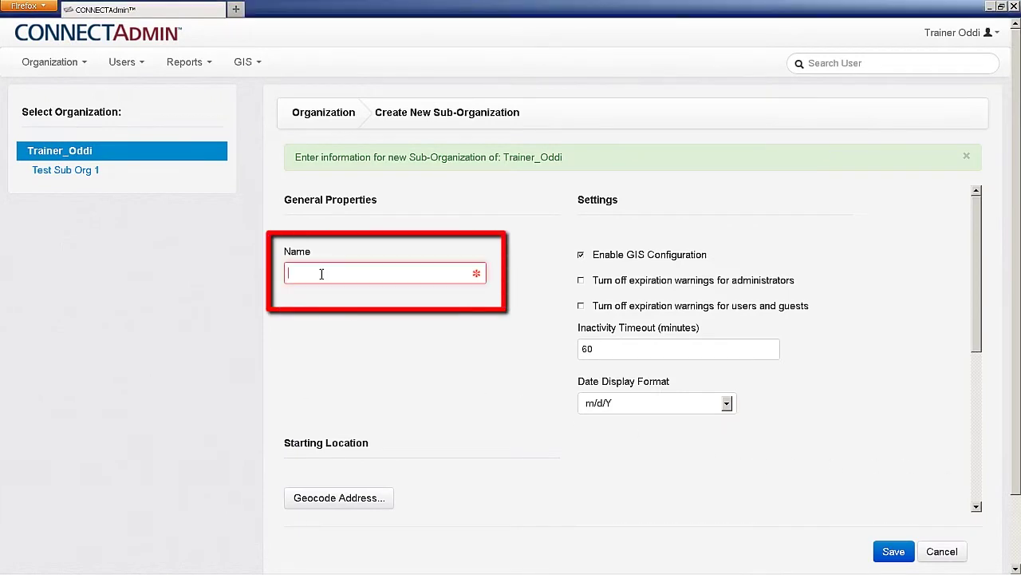
pyautogui.write('Assess')
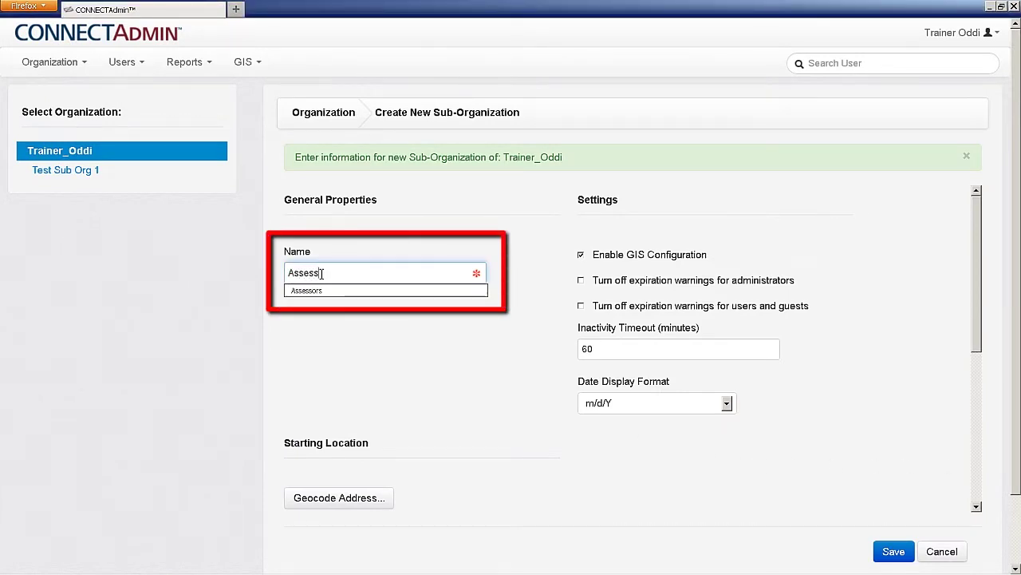
pyautogui.write('ors')
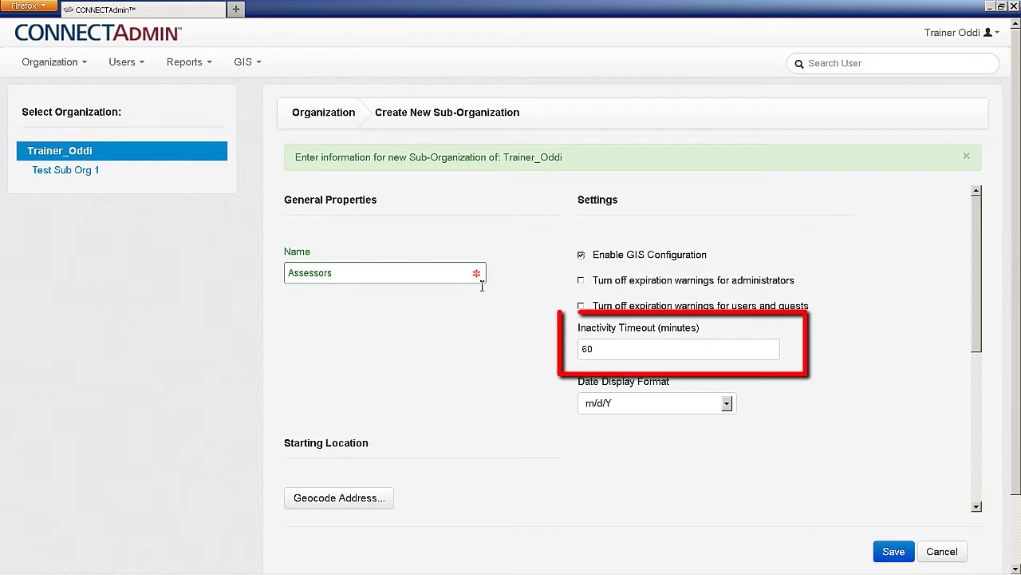
pyautogui.click(626, 352)
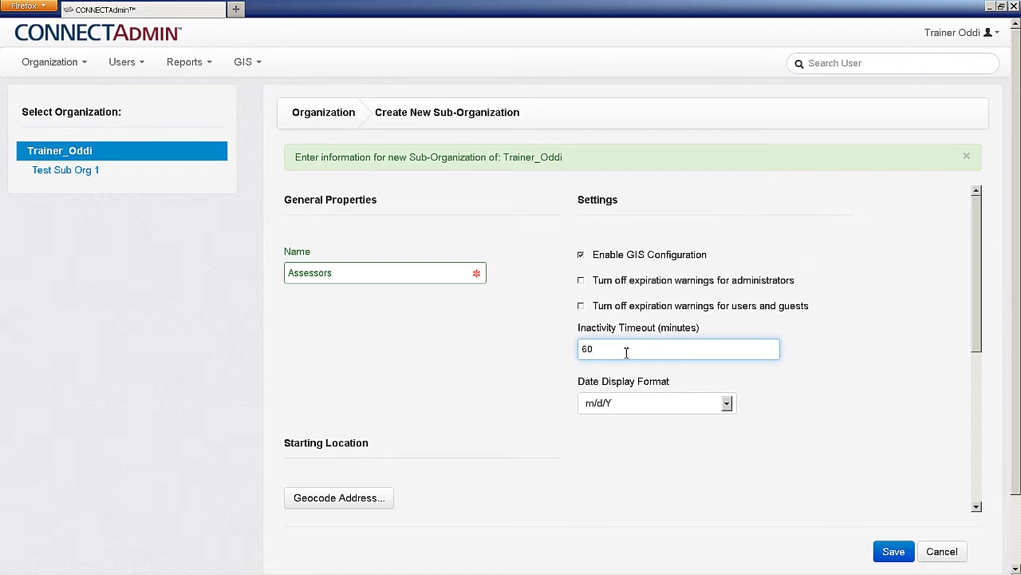
pyautogui.click(727, 405)
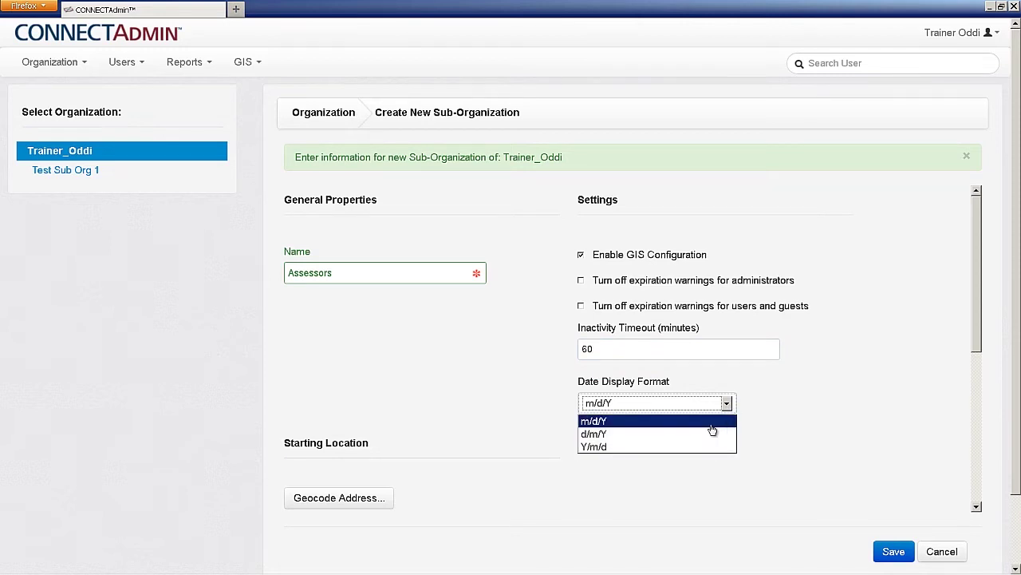
pyautogui.click(713, 425)
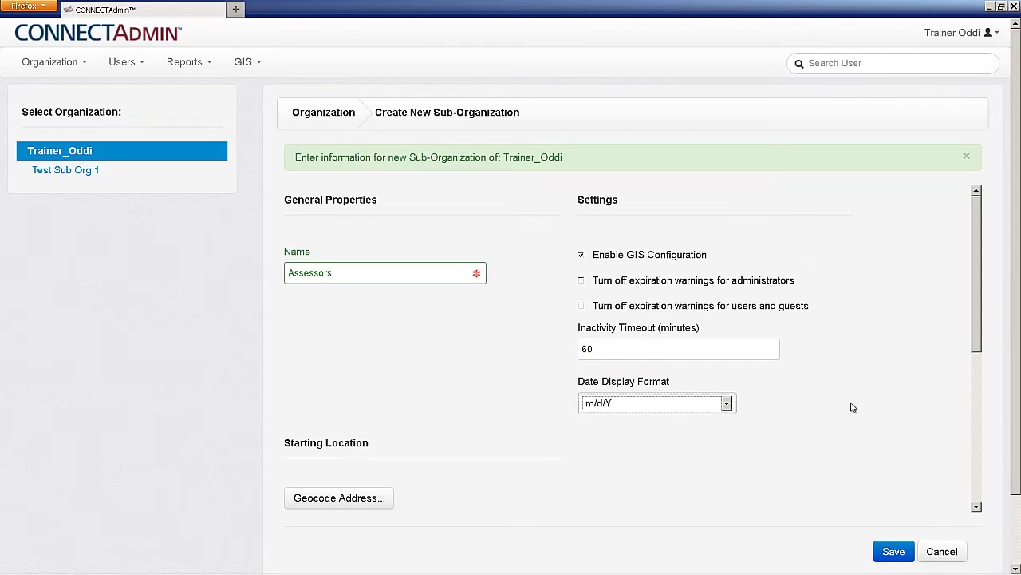
# Scroll down the form and open, then cancel, the Geocode Address dialog
pyautogui.moveTo(980, 316); pyautogui.dragTo(977, 345)
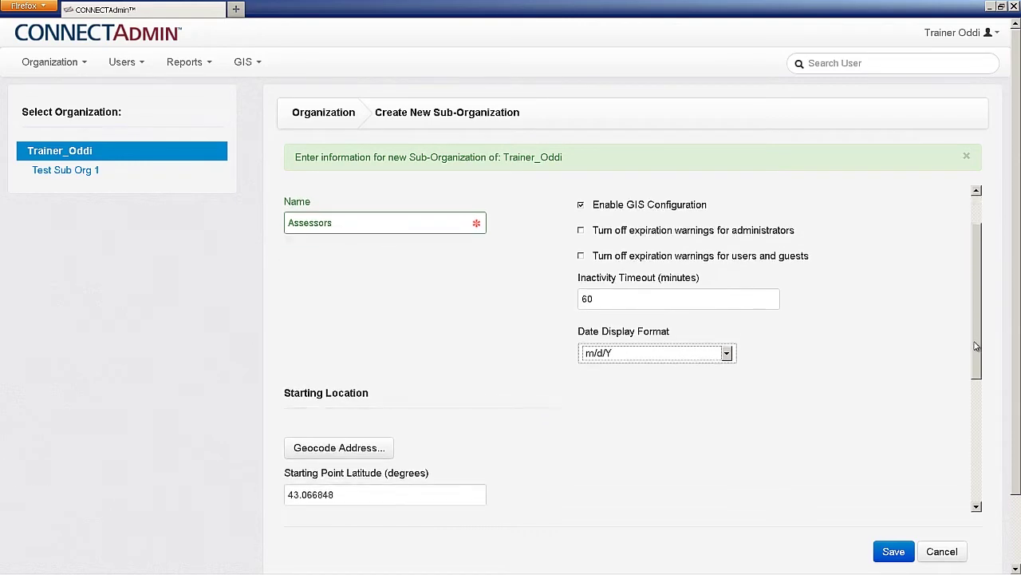
pyautogui.scroll(-5, 975, 347)
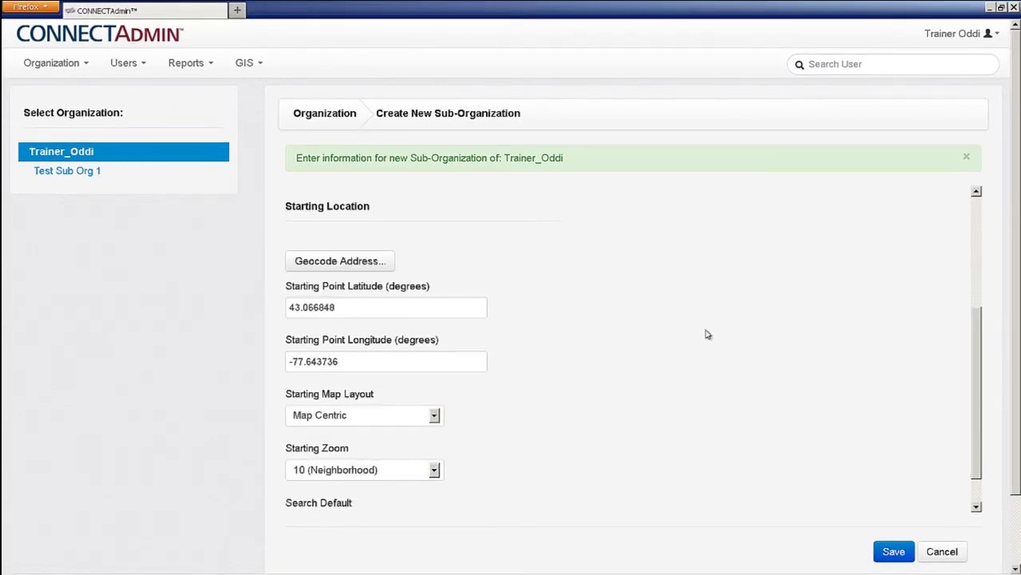
pyautogui.click(377, 267)
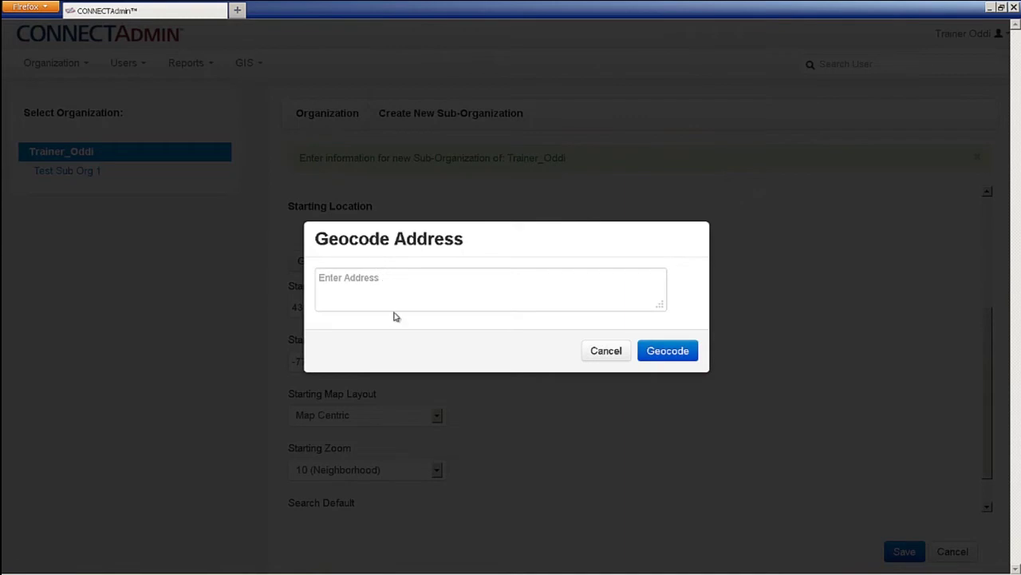
pyautogui.click(606, 351)
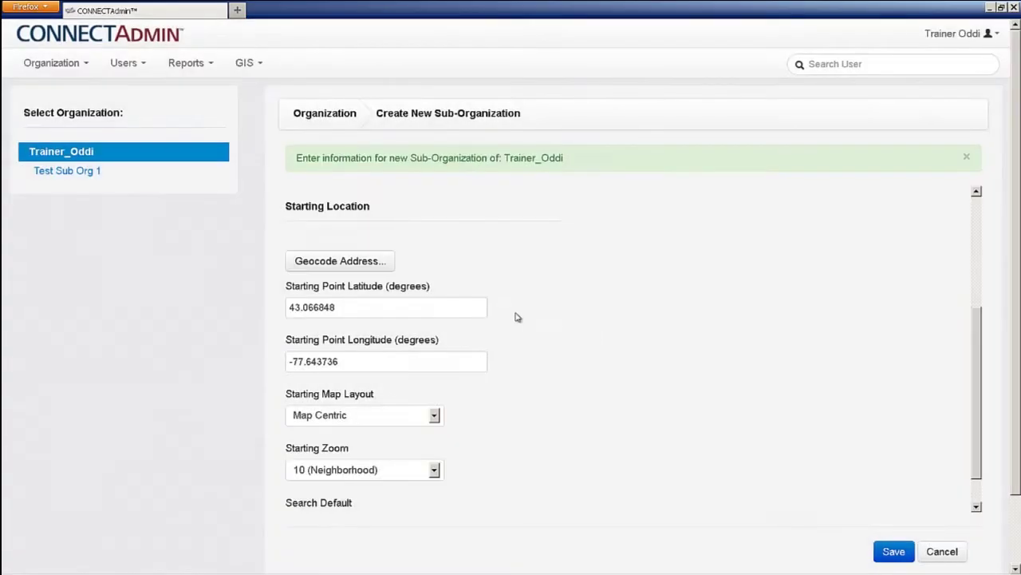
# Check the starting latitude 43.066848 and longitude -77.643736 values
pyautogui.click(460, 311)
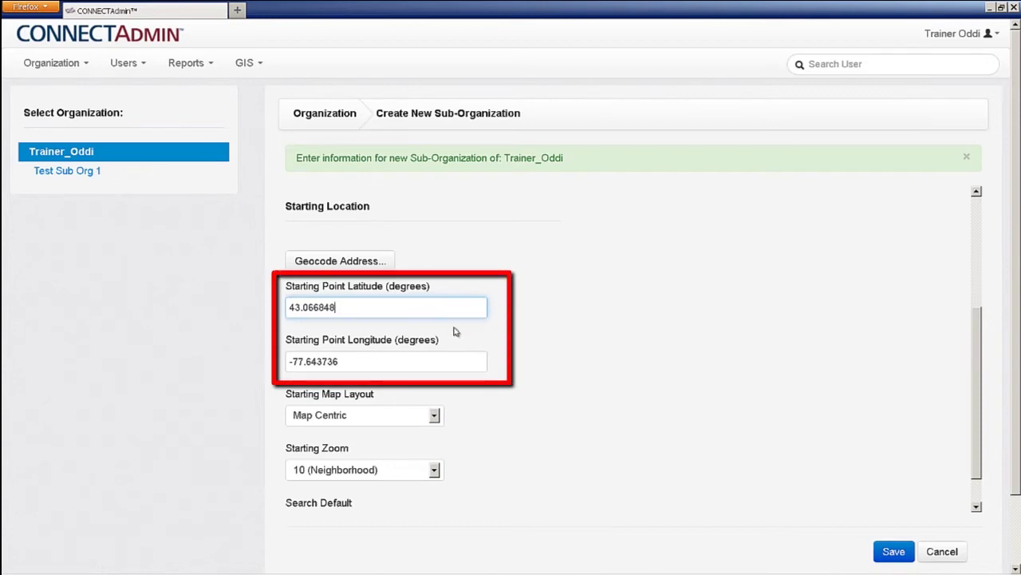
pyautogui.click(448, 363)
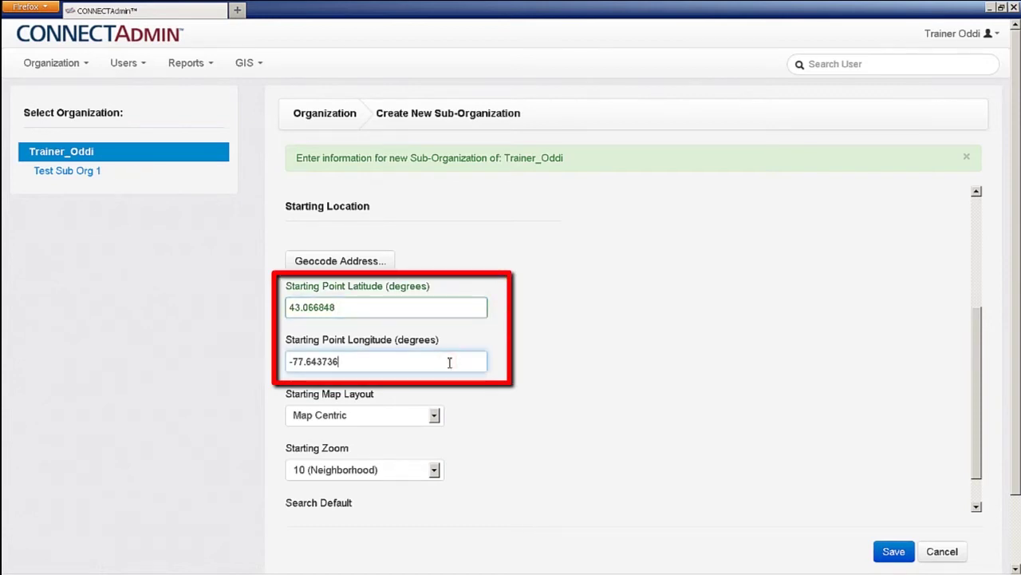
pyautogui.click(502, 387)
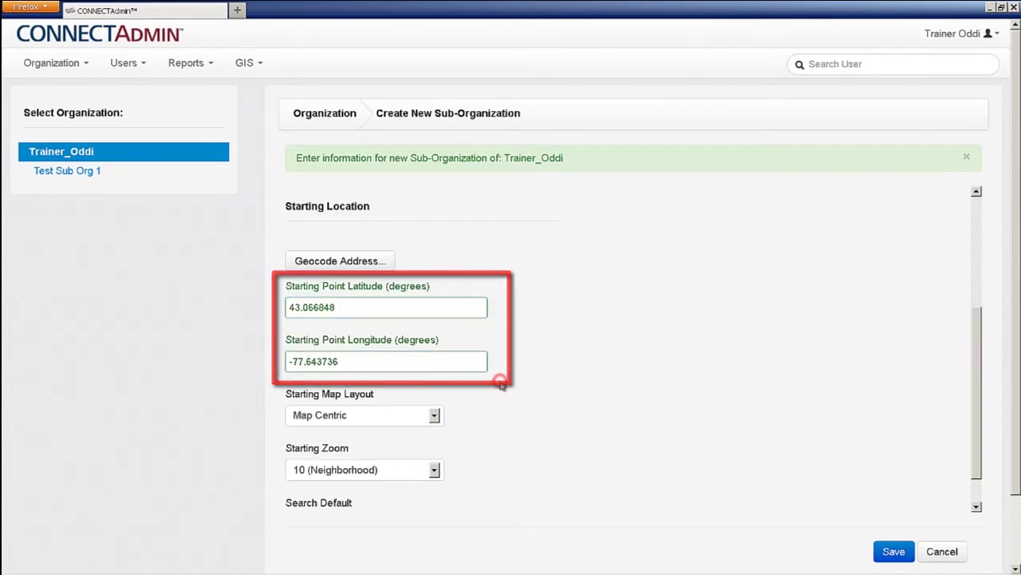
pyautogui.click(434, 415)
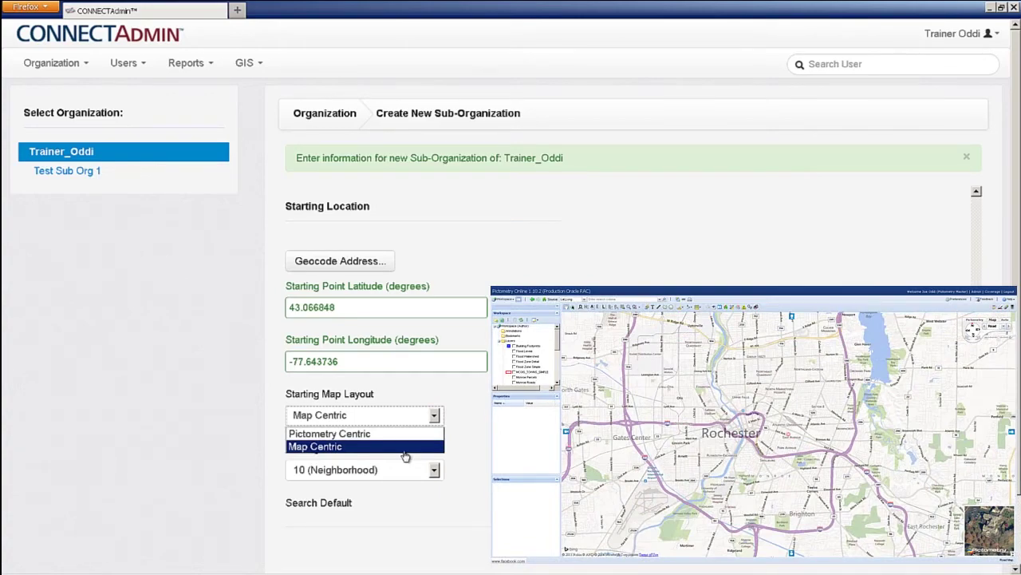
# Set the starting layout to Pictometry Centric with a 75% starting zoom
pyautogui.click(399, 435)
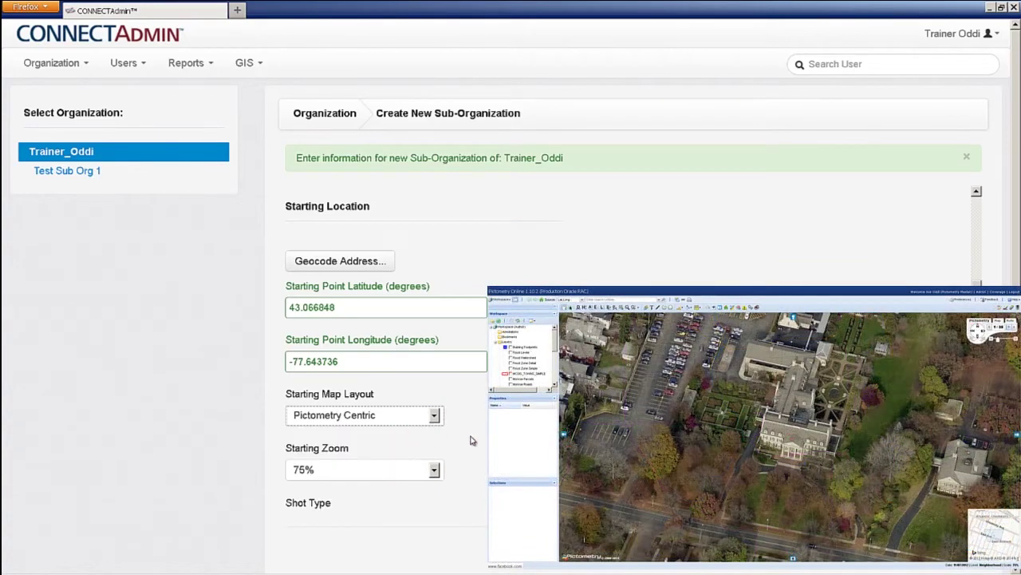
pyautogui.scroll(-4, 470, 440)
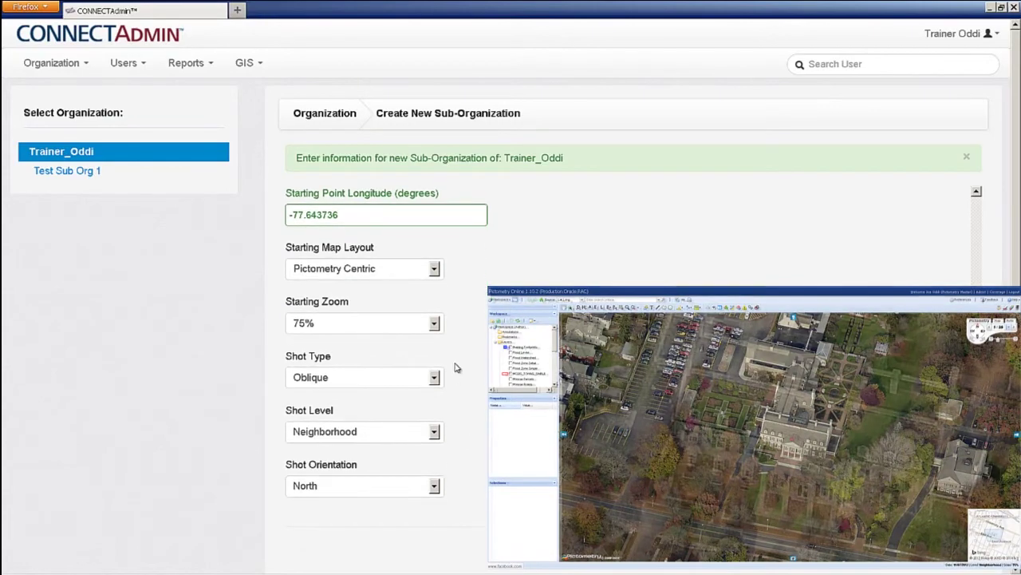
pyautogui.click(435, 325)
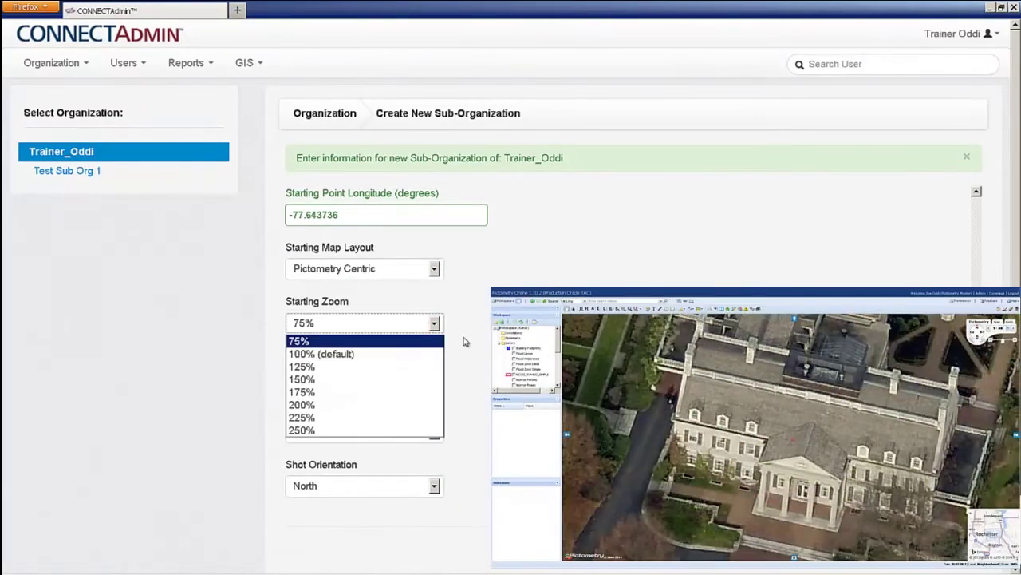
pyautogui.click(468, 342)
# Keep the shot type Oblique, level Neighborhood and orientation North
pyautogui.click(434, 378)
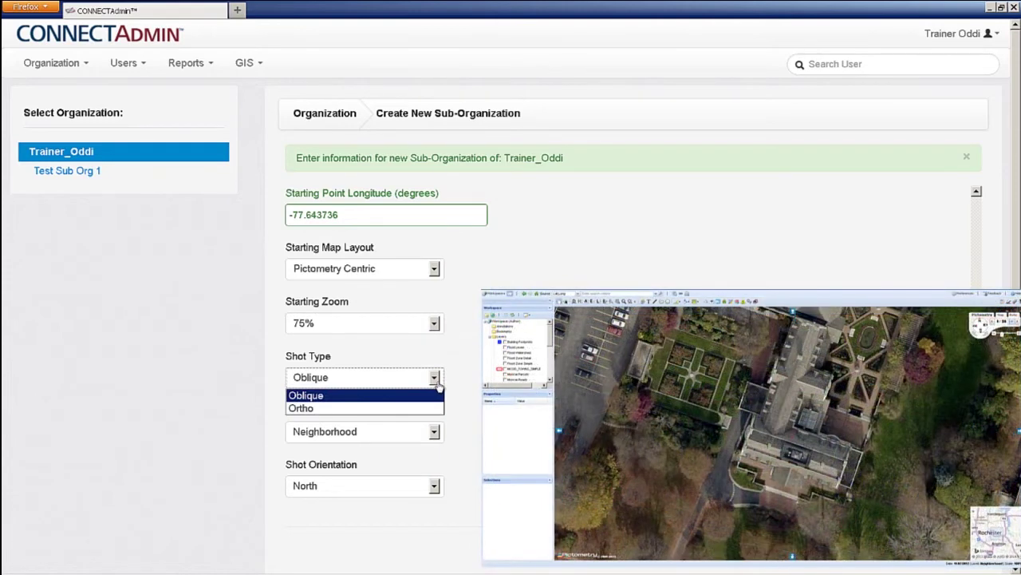
pyautogui.click(454, 382)
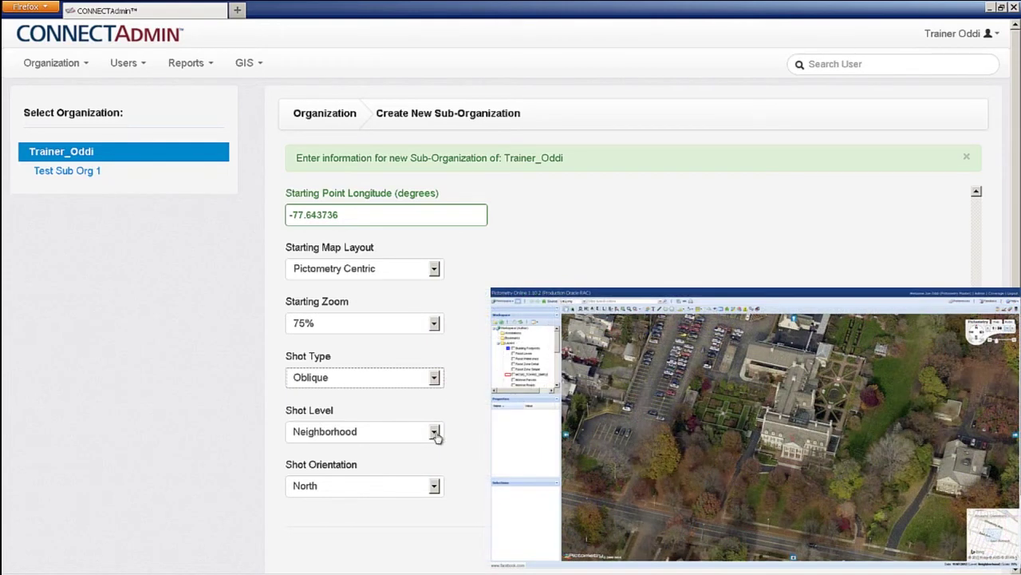
pyautogui.click(435, 432)
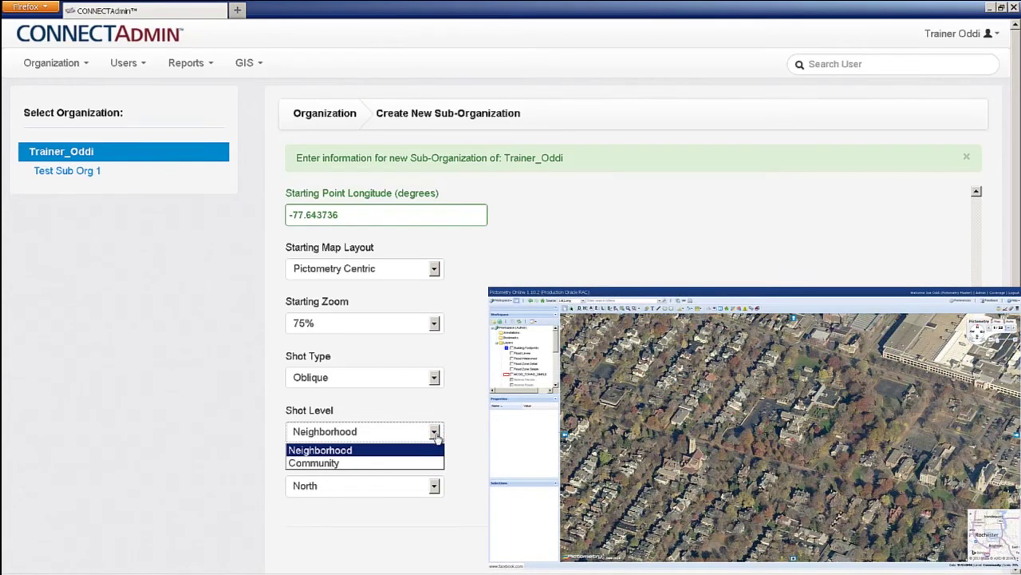
pyautogui.click(456, 433)
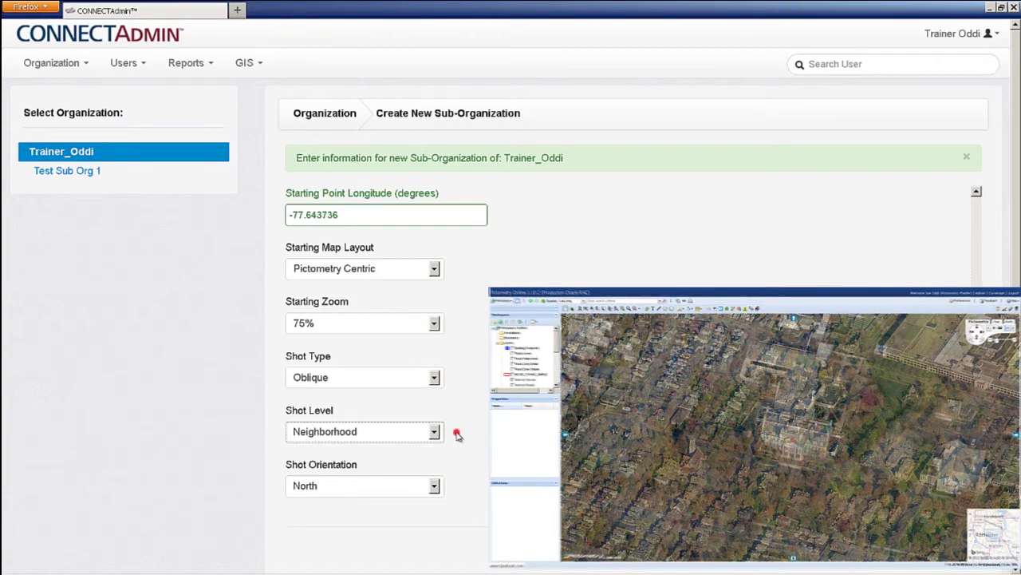
pyautogui.click(435, 486)
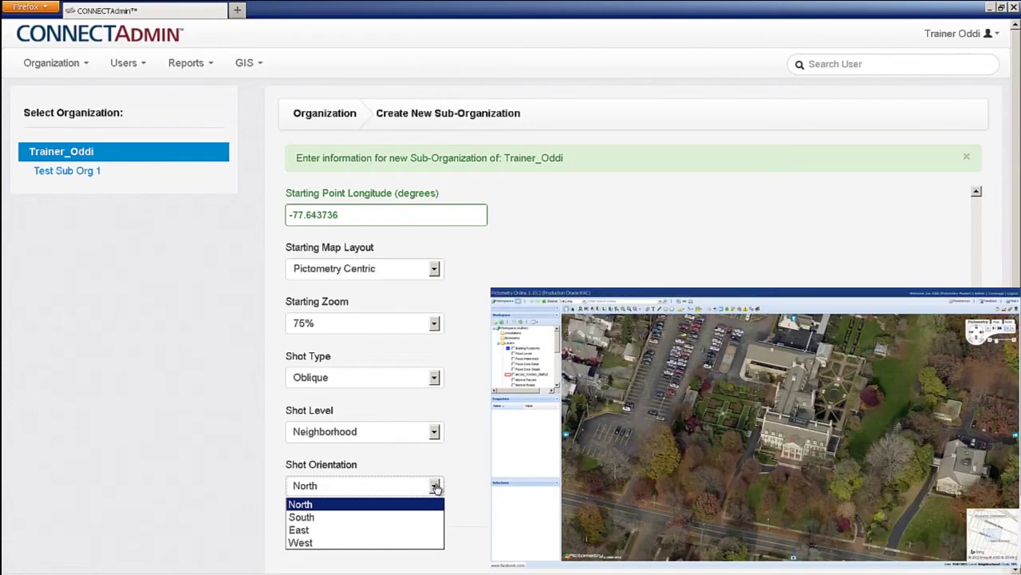
pyautogui.click(456, 483)
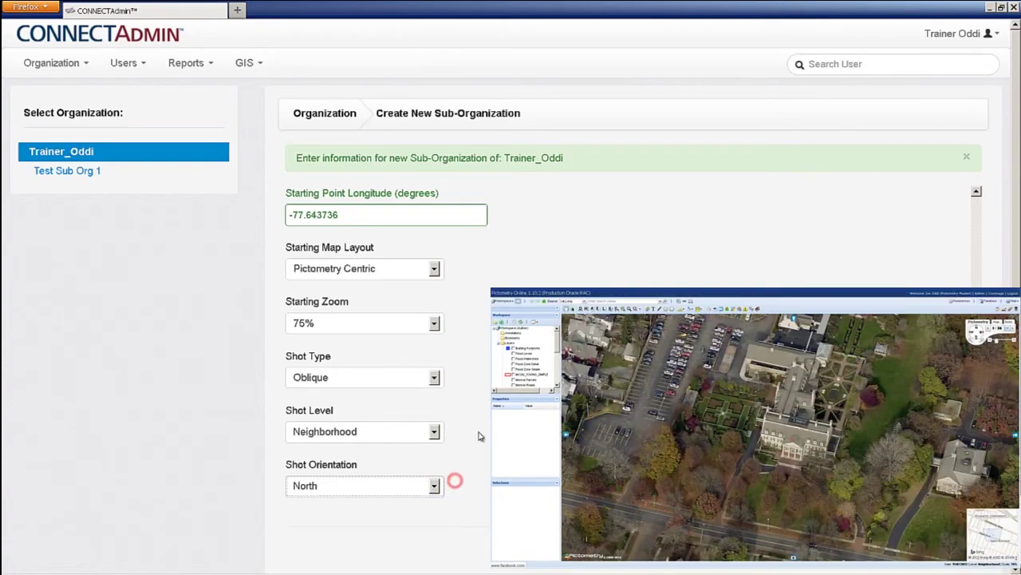
# Switch the starting map layout to Map Centric
pyautogui.click(434, 268)
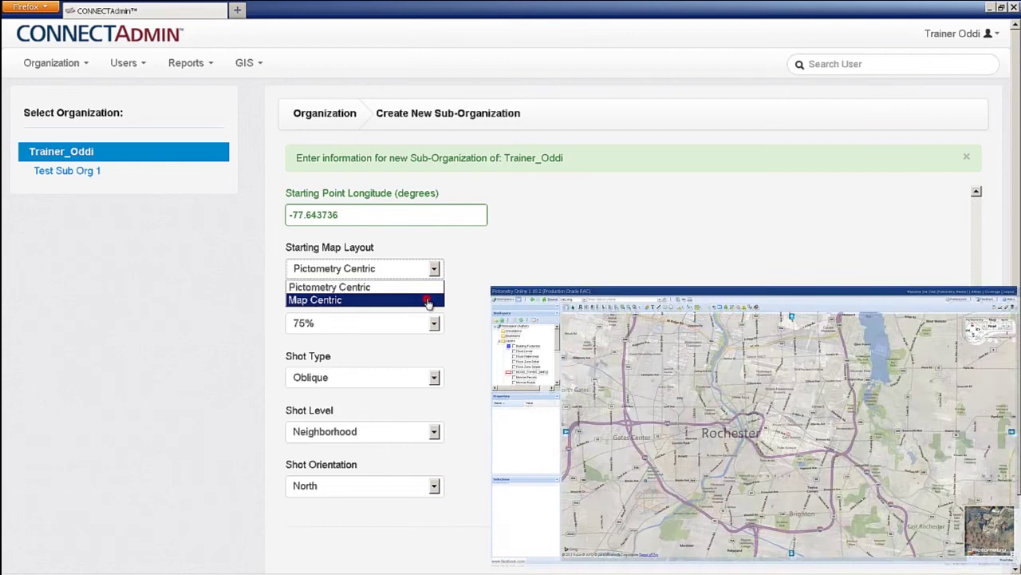
pyautogui.click(428, 301)
pyautogui.click(436, 432)
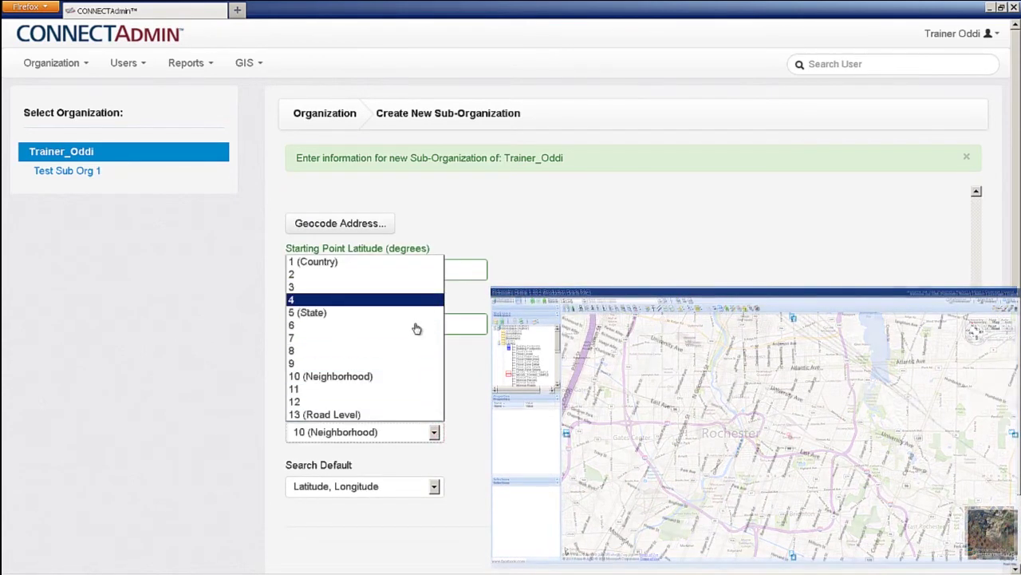
# Keep starting zoom at 10 (Neighborhood) and search default at Latitude, Longitude
pyautogui.click(479, 424)
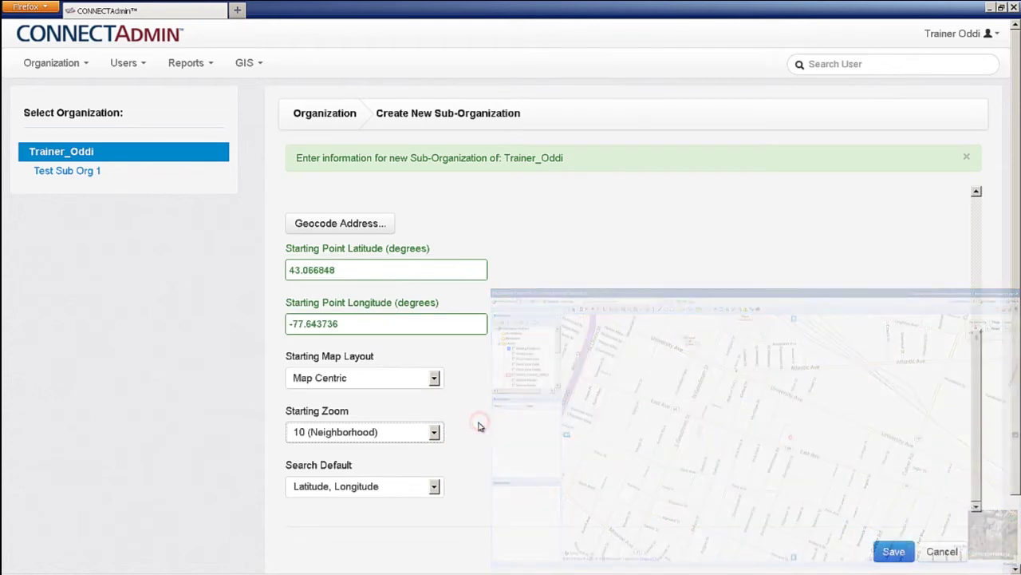
pyautogui.click(434, 488)
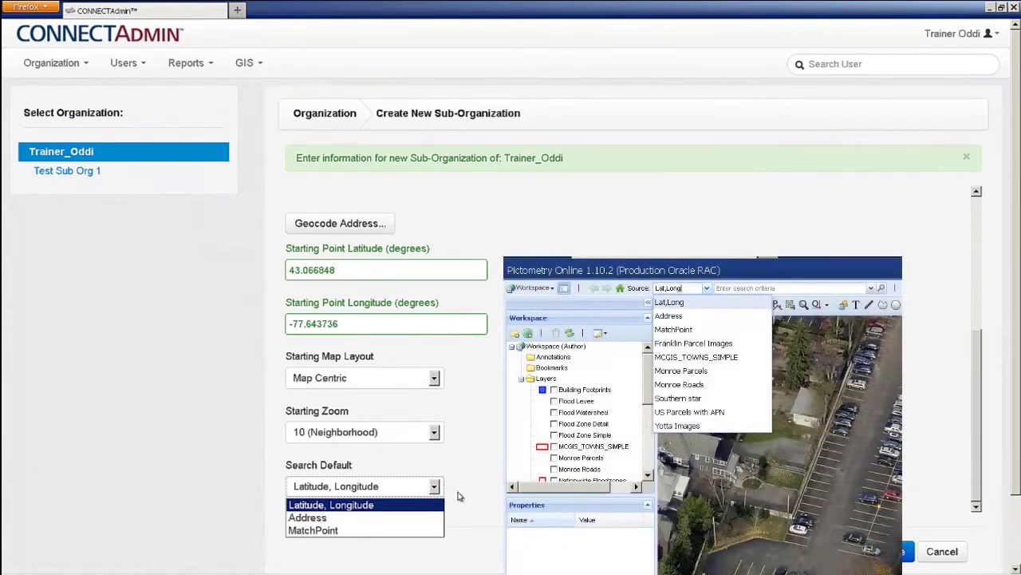
pyautogui.click(459, 496)
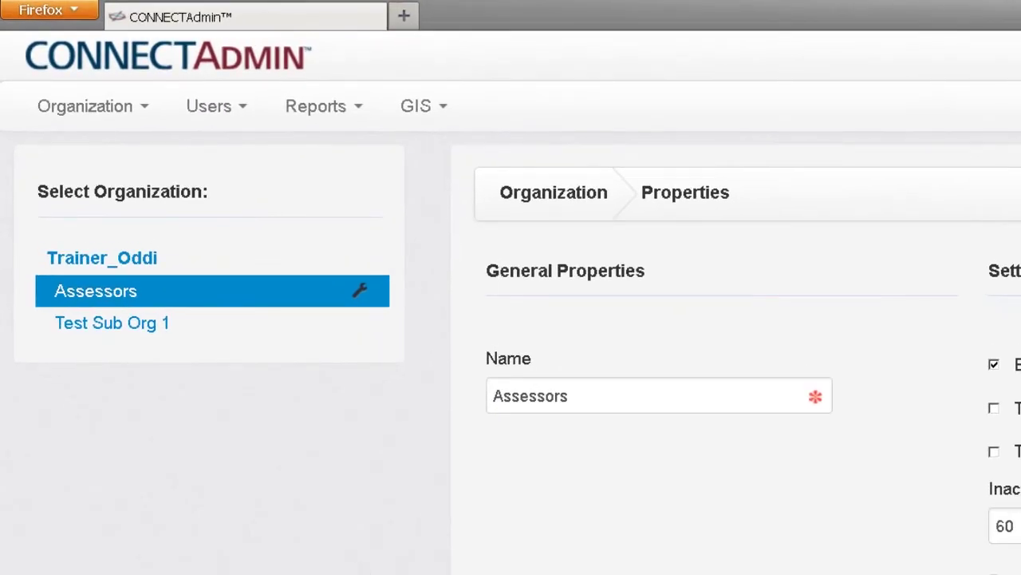
pyautogui.click(126, 332)
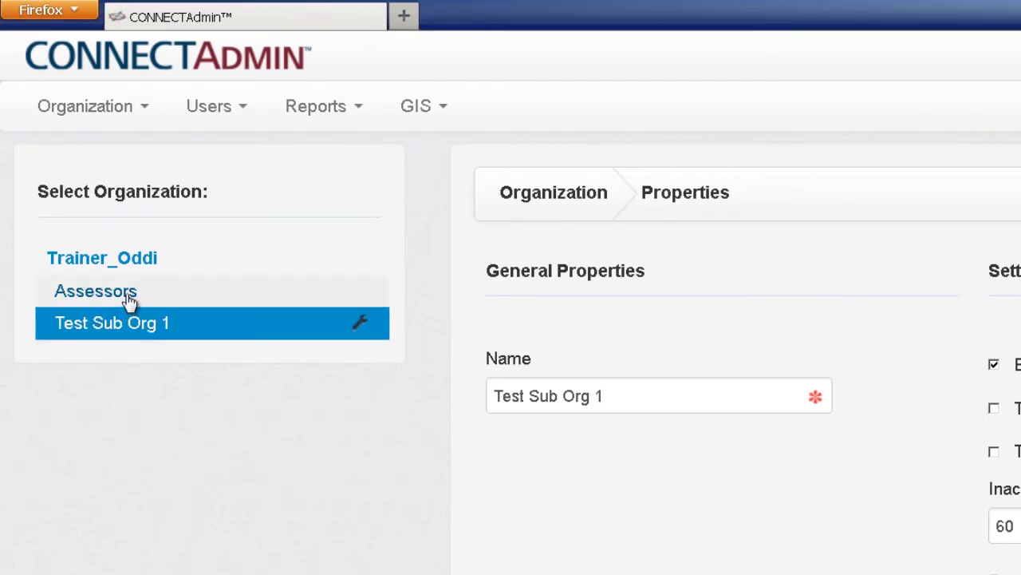
pyautogui.click(128, 297)
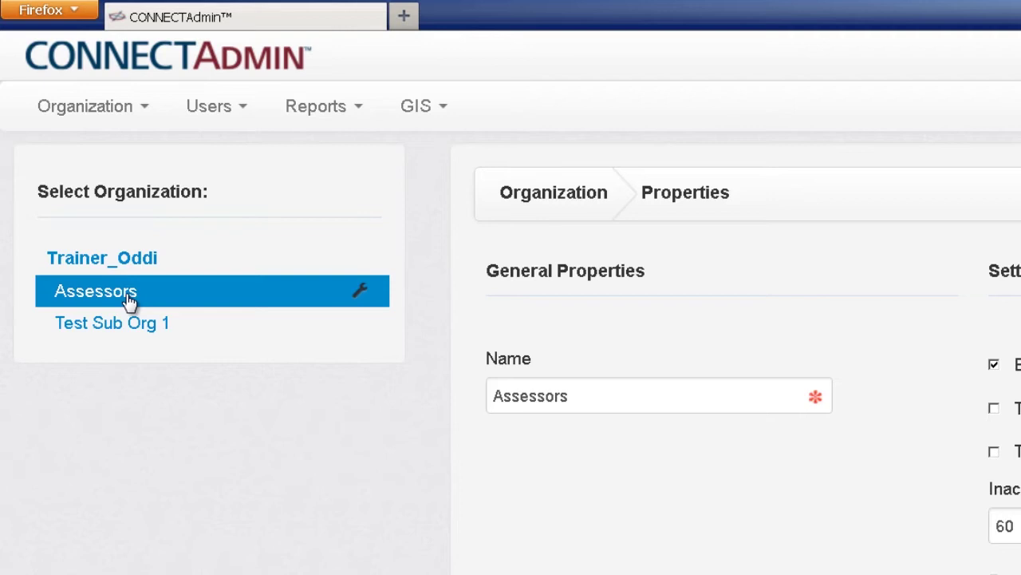
pyautogui.click(361, 292)
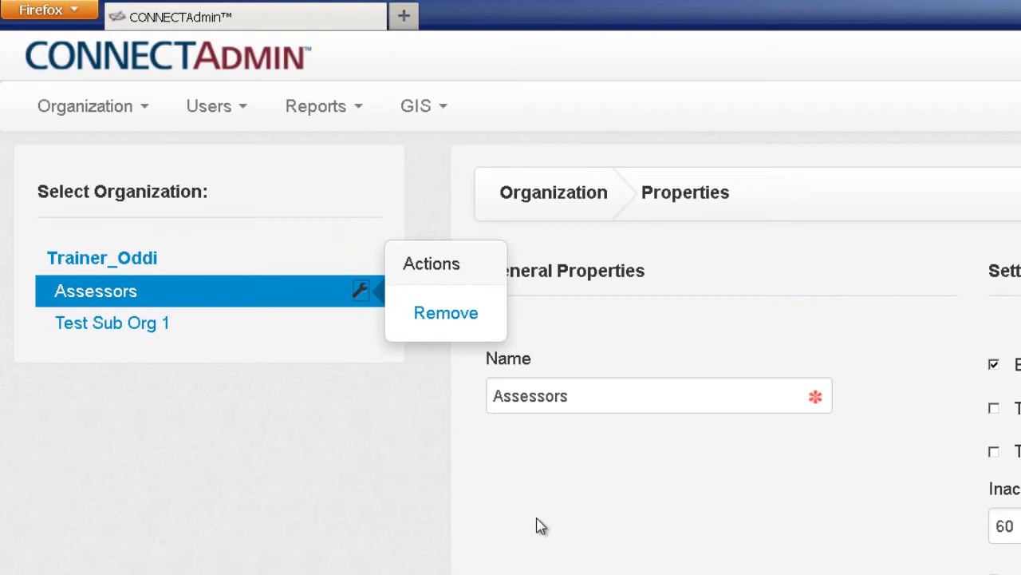
pyautogui.click(363, 294)
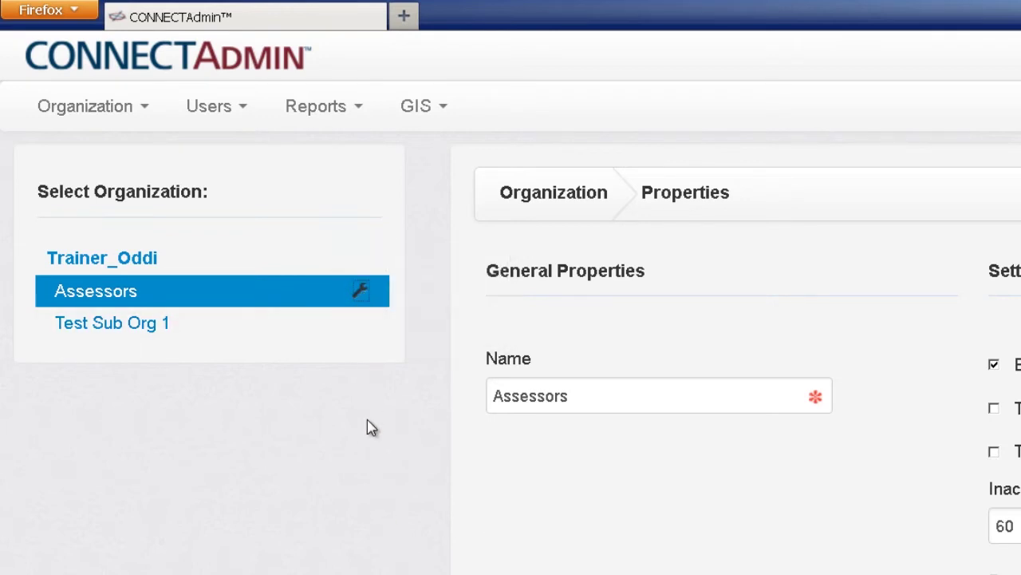
pyautogui.click(365, 293)
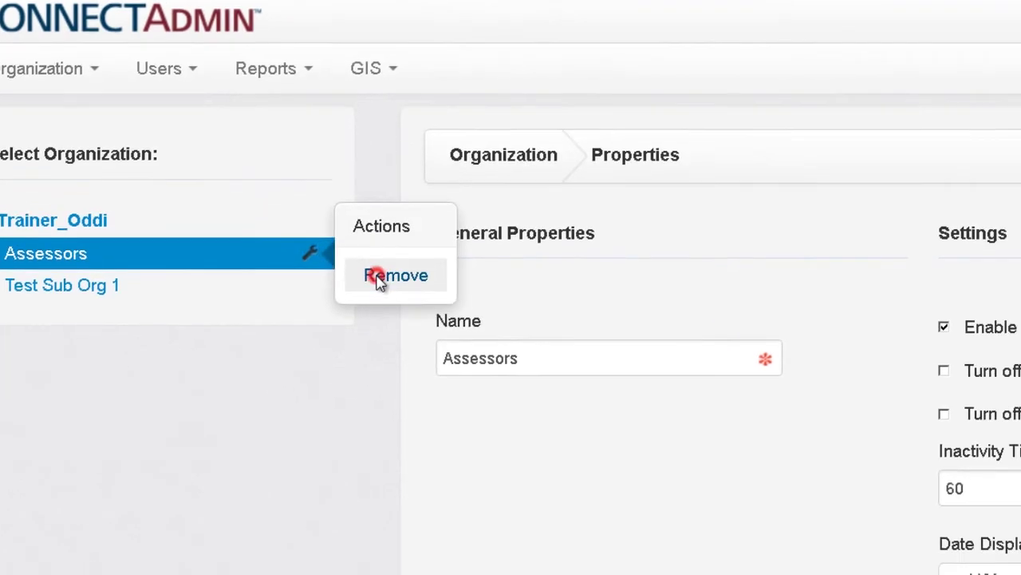
pyautogui.click(435, 313)
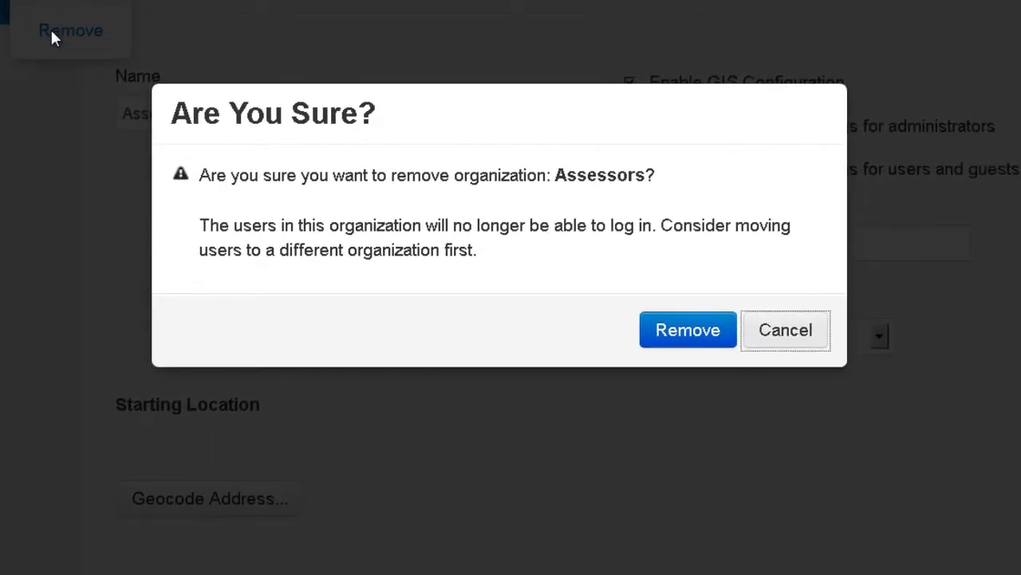
pyautogui.click(800, 329)
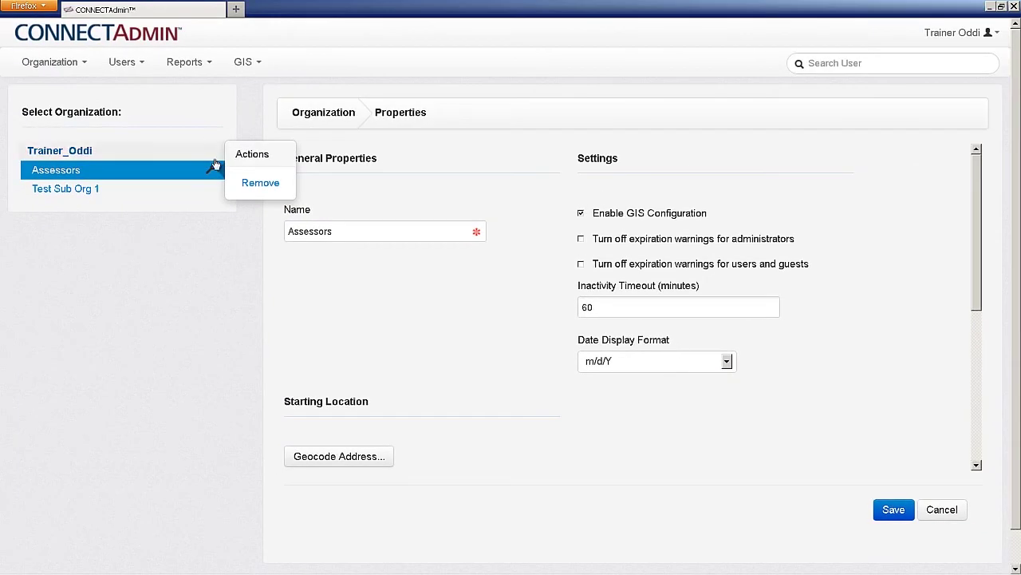
pyautogui.click(212, 171)
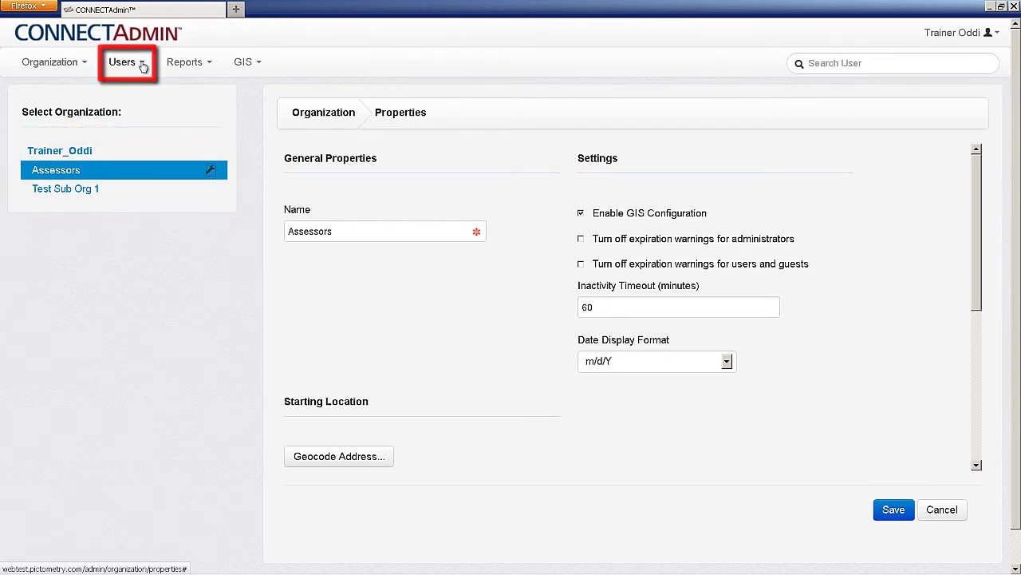
# Open the empty Assessors All Users list and start a new user
pyautogui.click(141, 64)
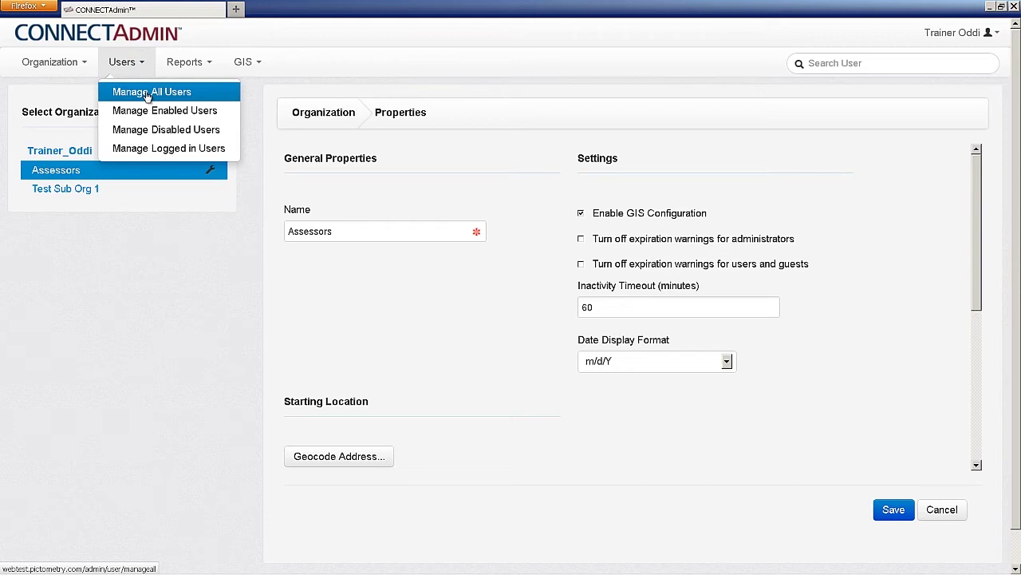
pyautogui.click(147, 93)
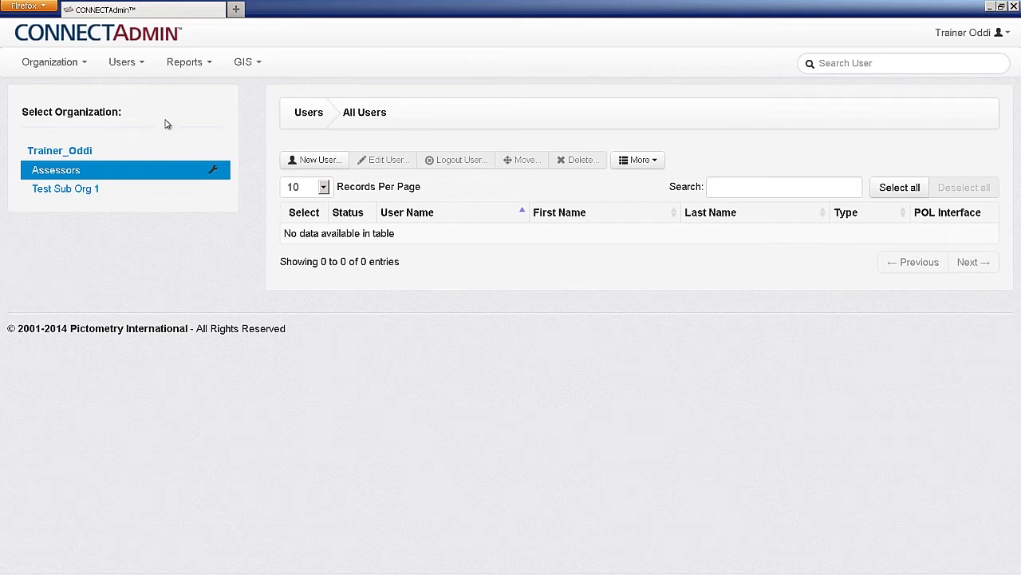
pyautogui.click(312, 162)
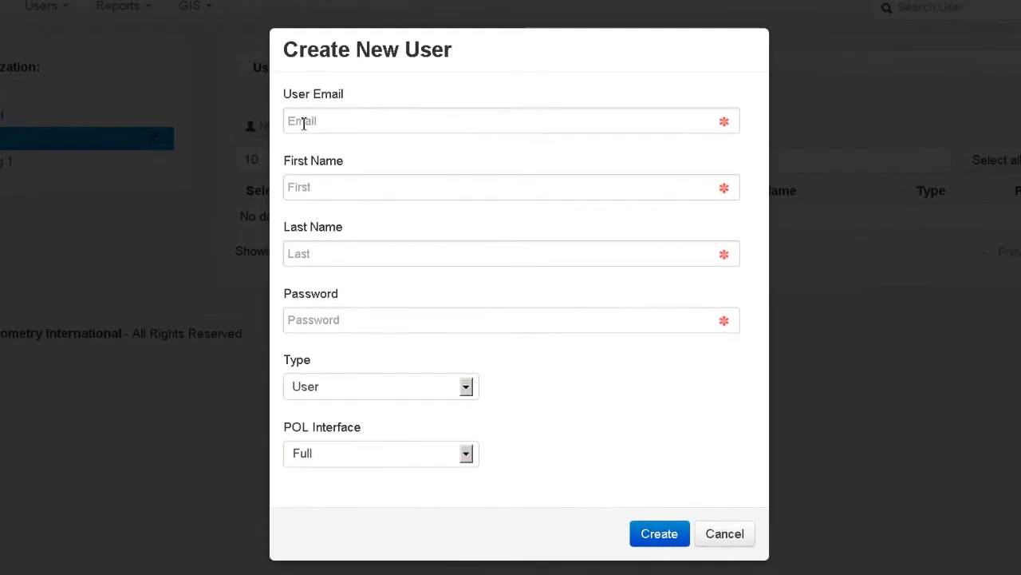
# Enter the new user's e-mail, removing the stray trailing characters
pyautogui.click(303, 122)
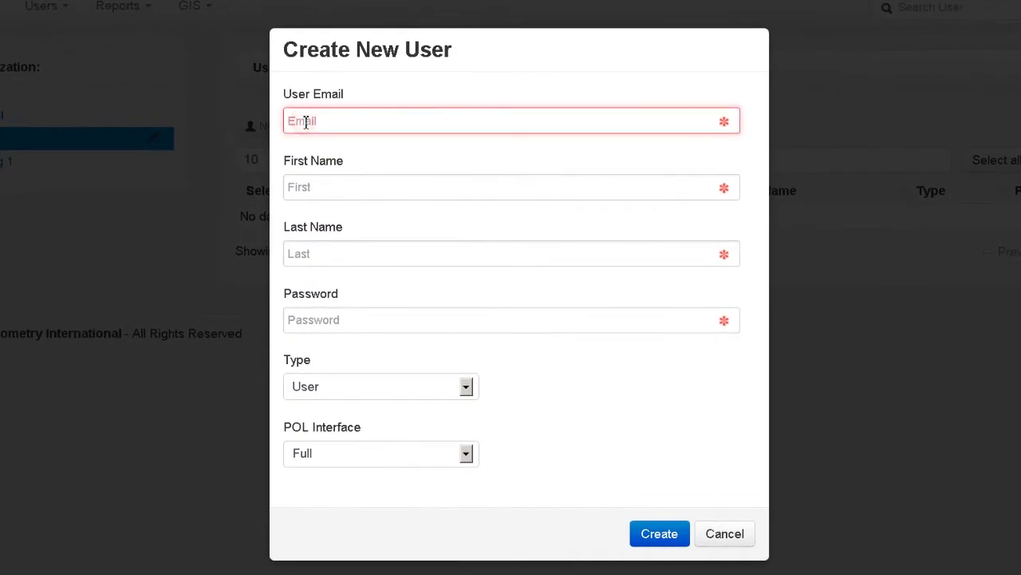
pyautogui.write('test1')
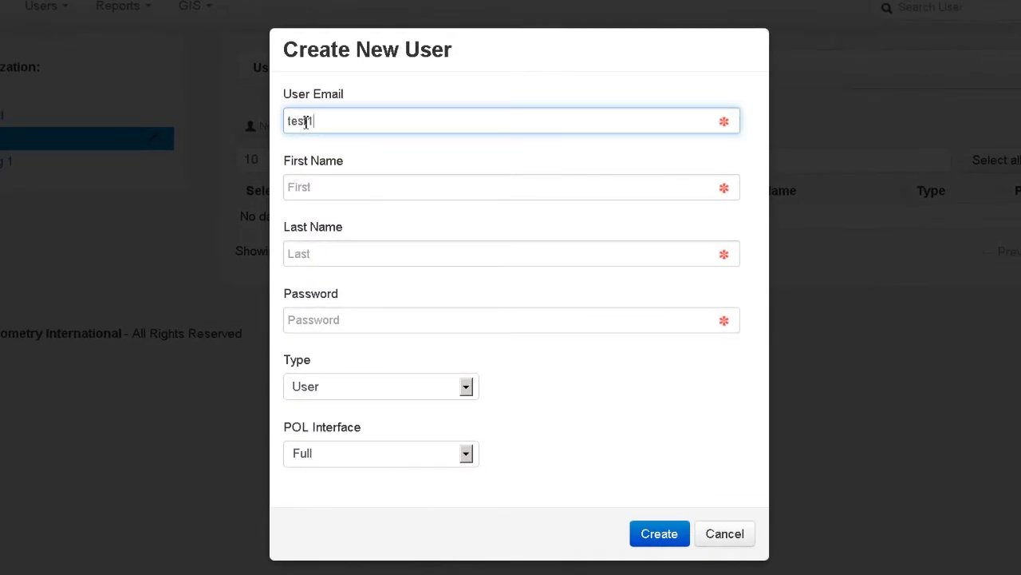
pyautogui.write('@test.comm4')
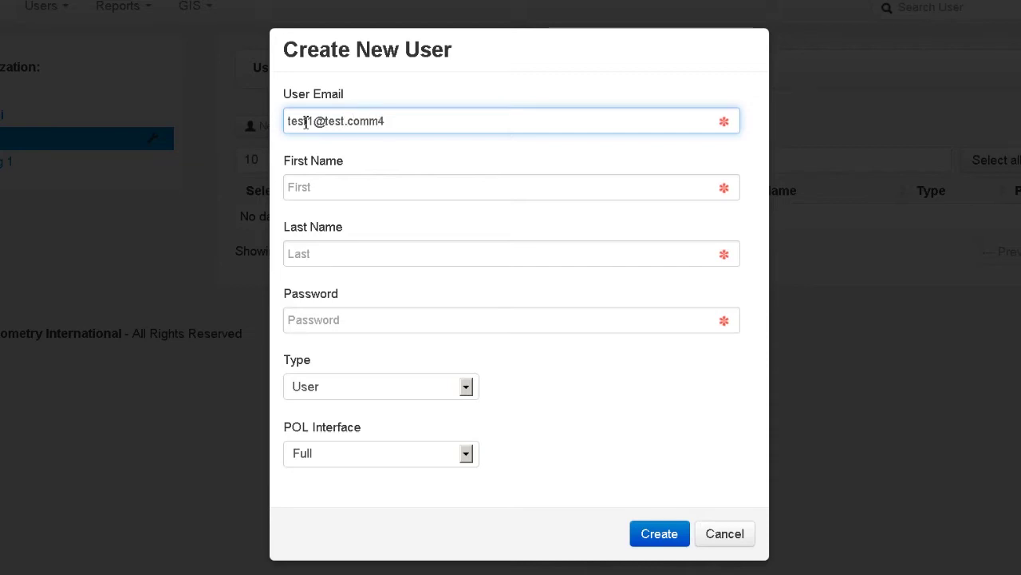
pyautogui.press('Tab')
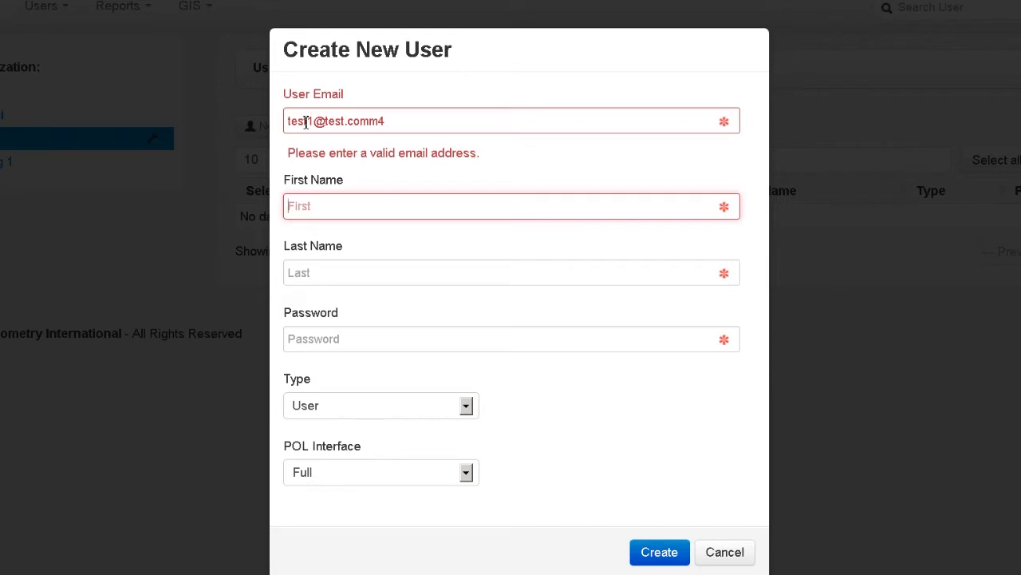
pyautogui.hotkey('shift', 'Tab')
pyautogui.press('End')
pyautogui.press('BackSpace')
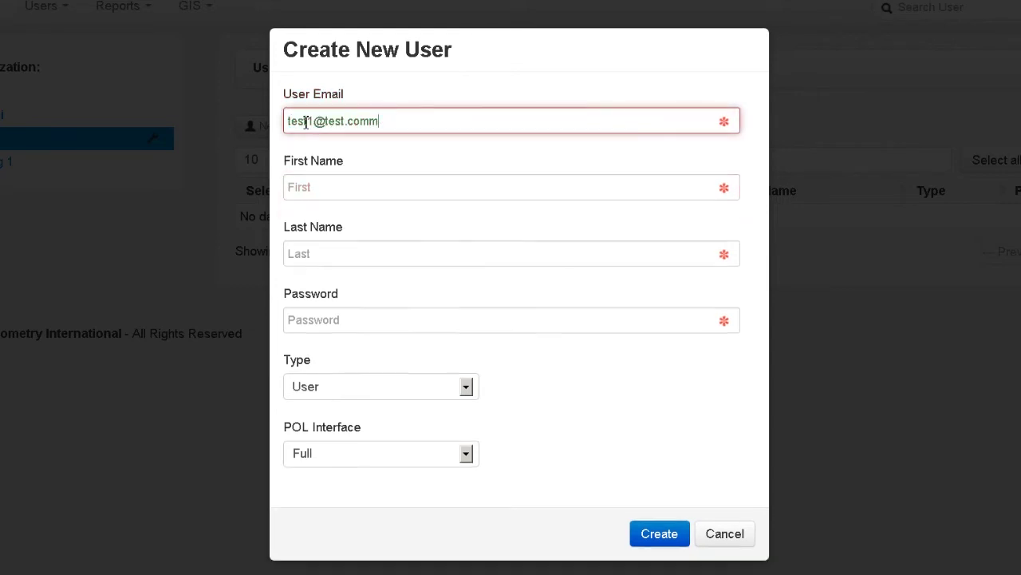
pyautogui.press('BackSpace')
pyautogui.press('Tab')
# Enter first name Test, last name One, and replace the rejected password with a valid one
pyautogui.write('Test')
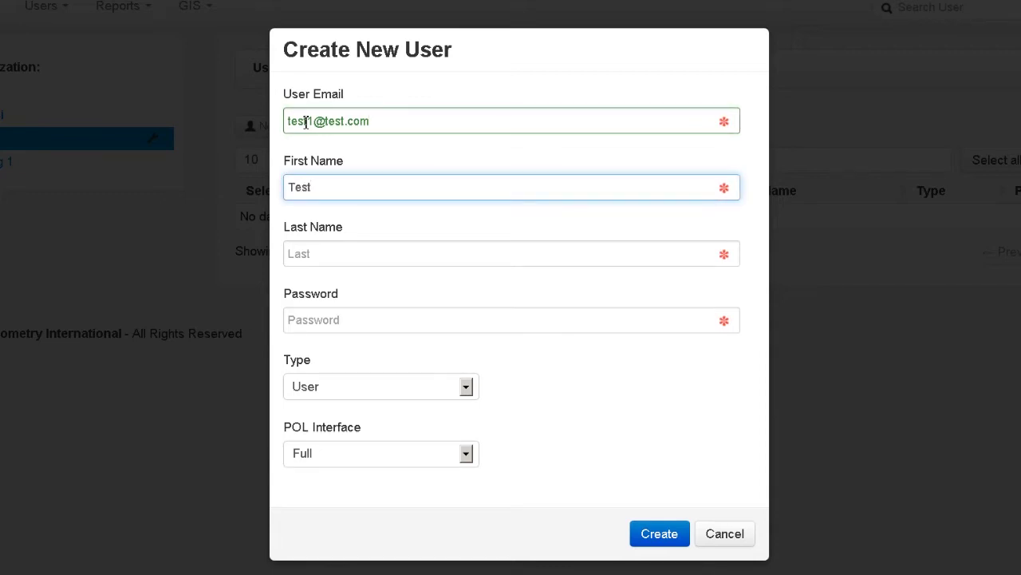
pyautogui.press('Tab')
pyautogui.write('One')
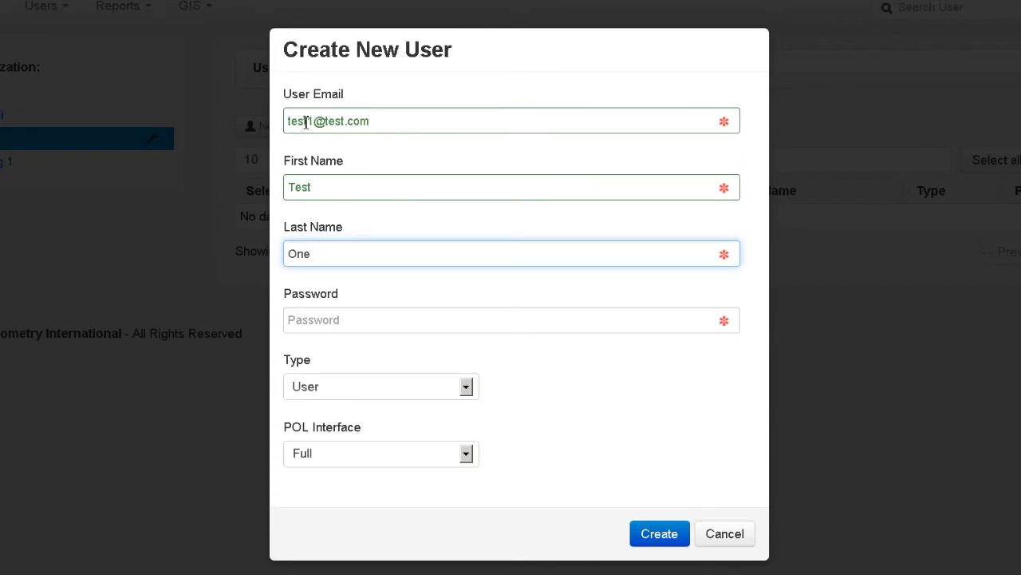
pyautogui.press('Tab')
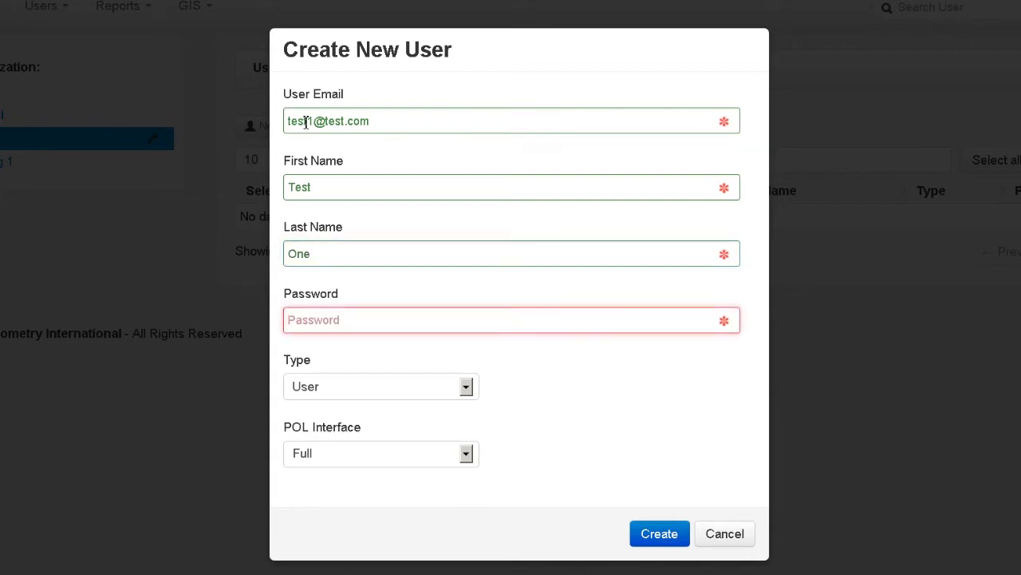
pyautogui.write('test123')
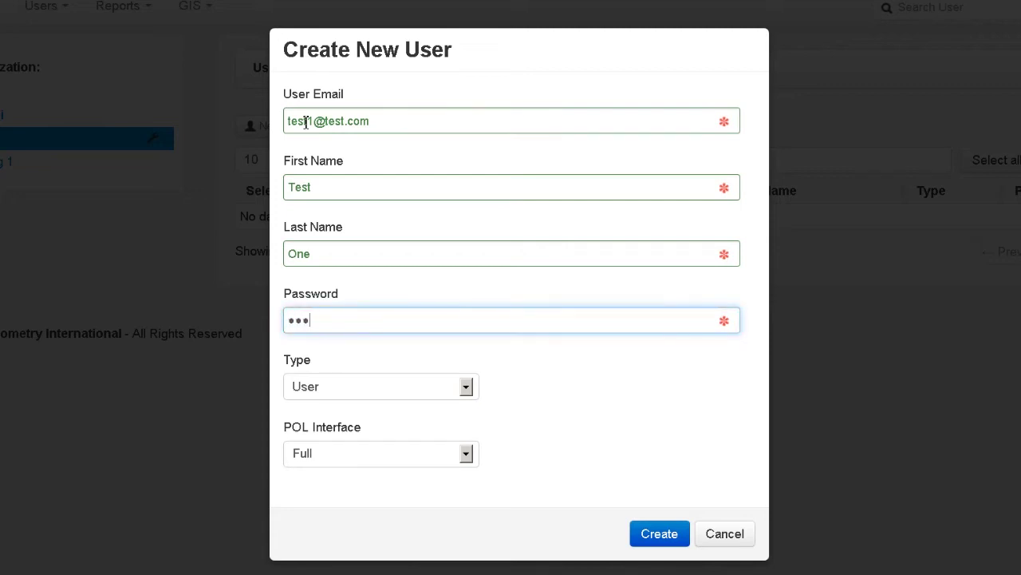
pyautogui.write('4')
pyautogui.press('Tab')
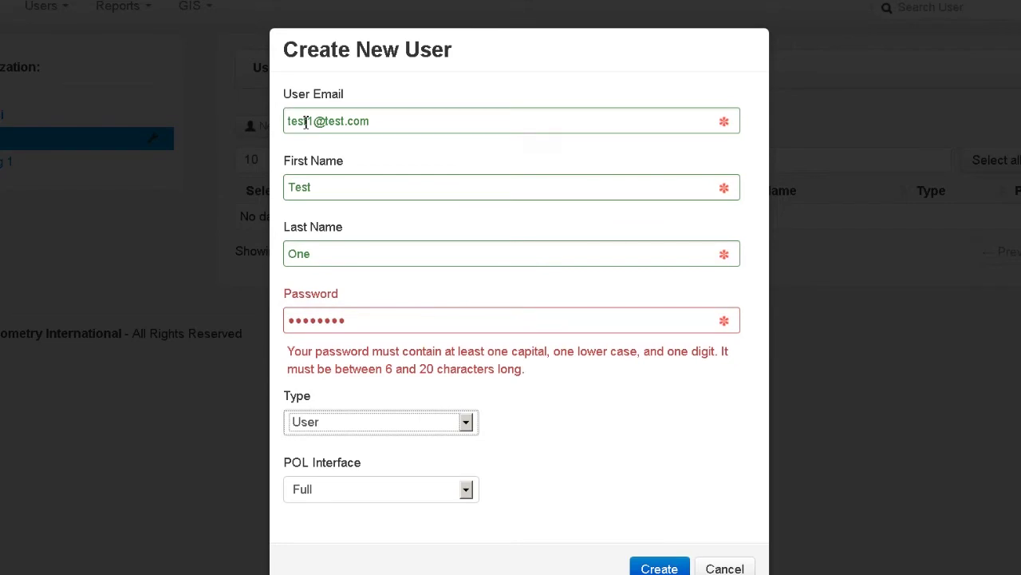
pyautogui.hotkey('shift', 'Tab')
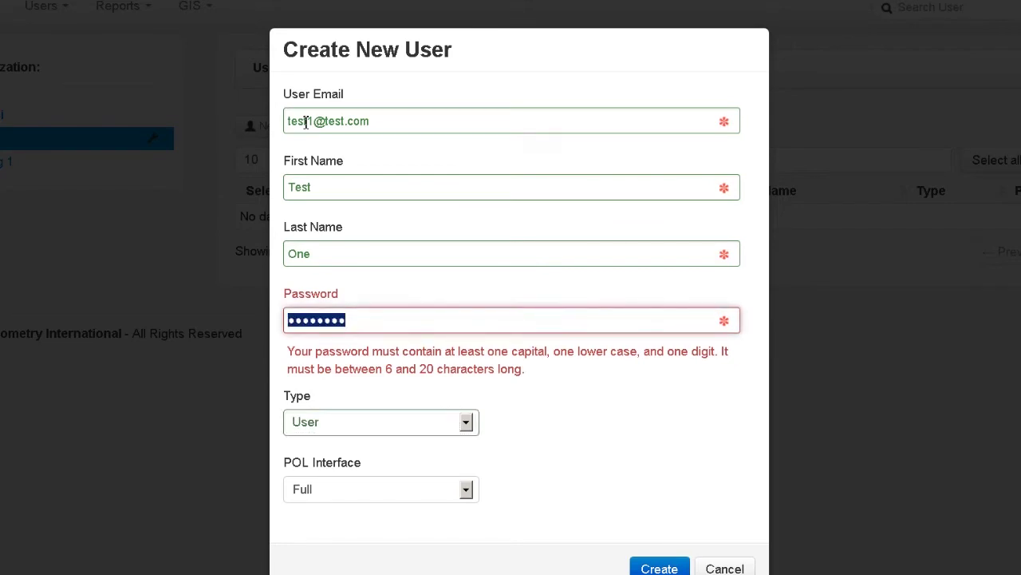
pyautogui.write('Test12345')
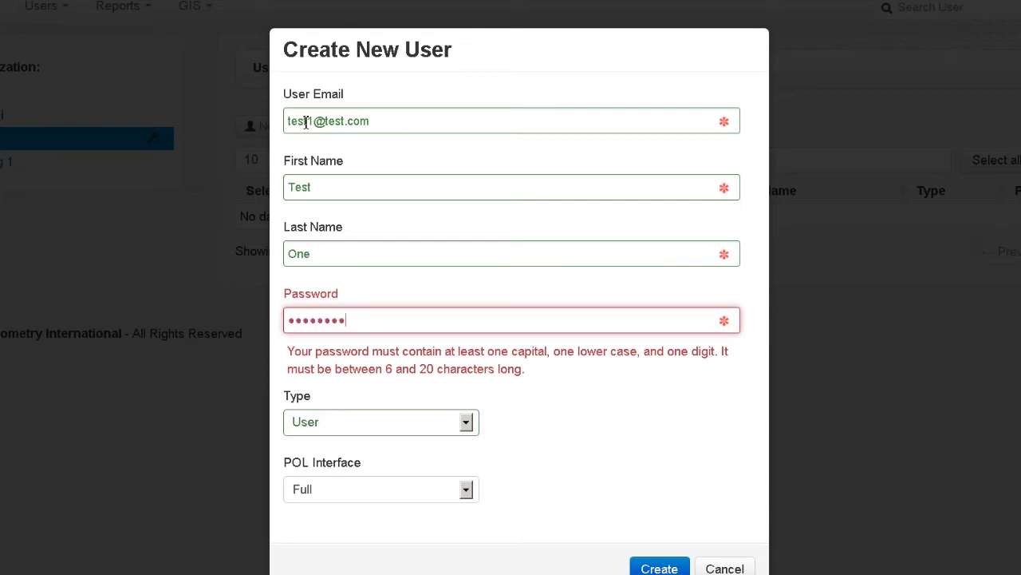
pyautogui.press('Tab')
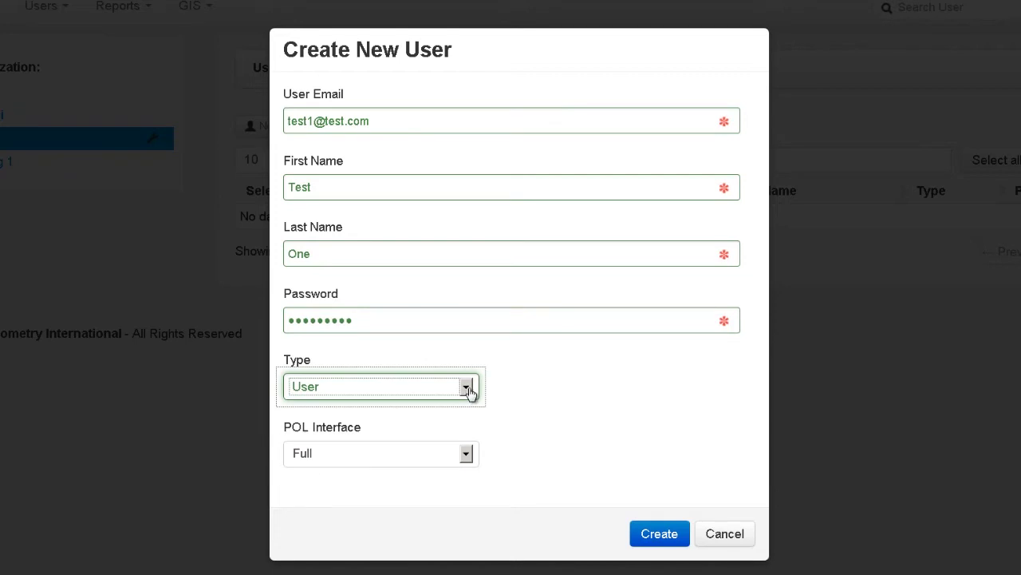
pyautogui.click(466, 387)
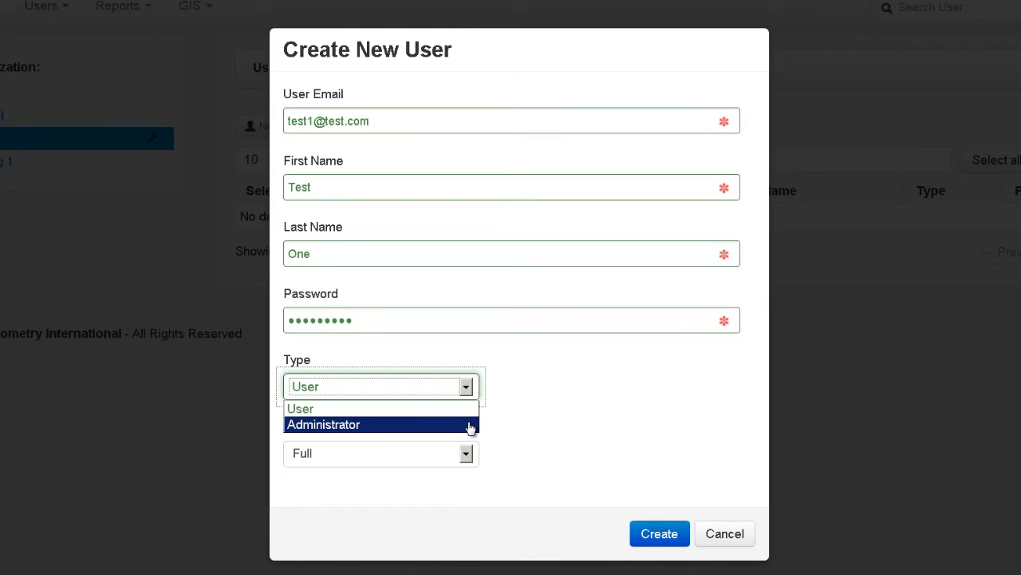
pyautogui.click(467, 411)
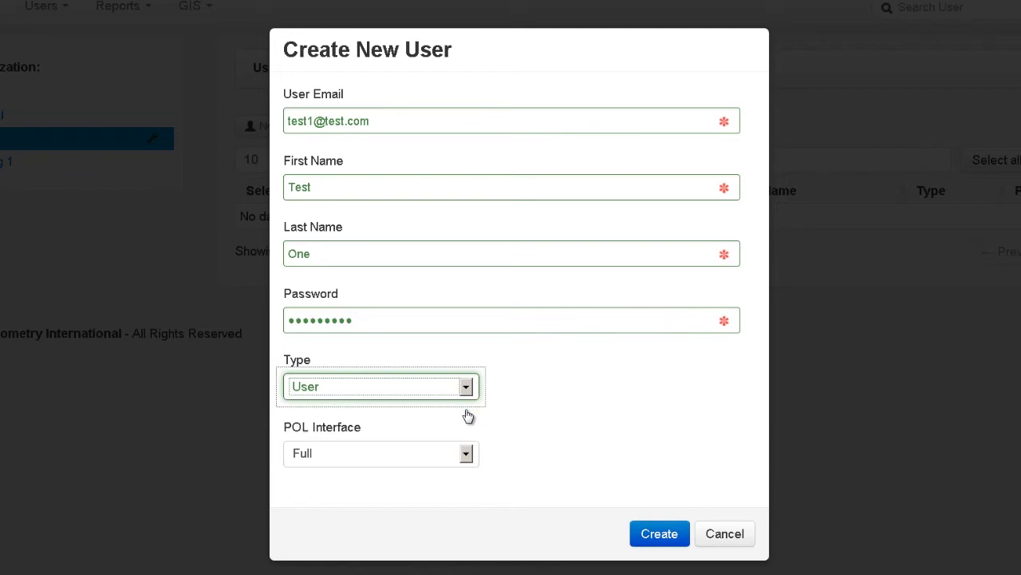
pyautogui.click(467, 454)
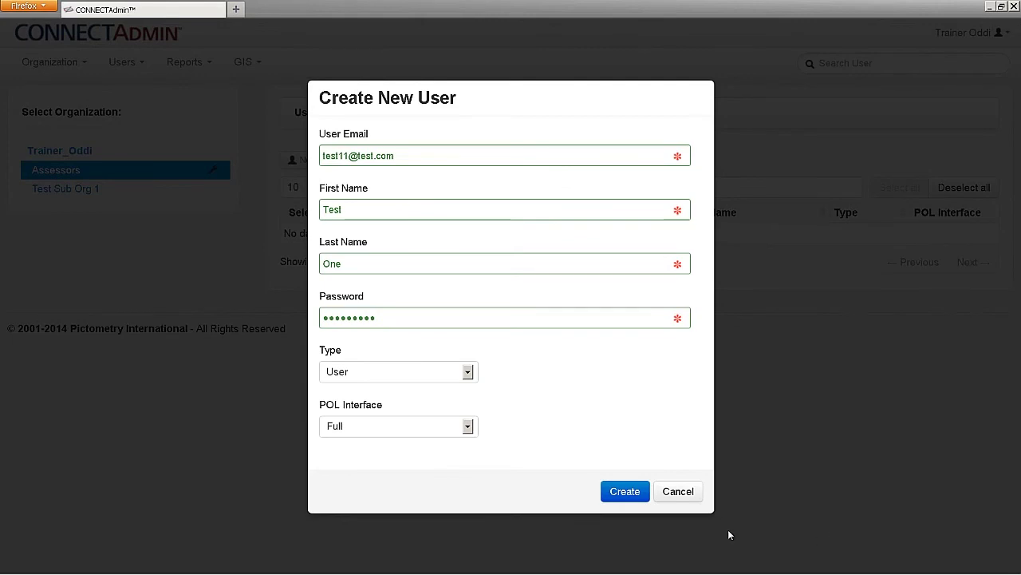
# Create the user, then dismiss the duplicate-username error raised on resubmission
pyautogui.click(625, 492)
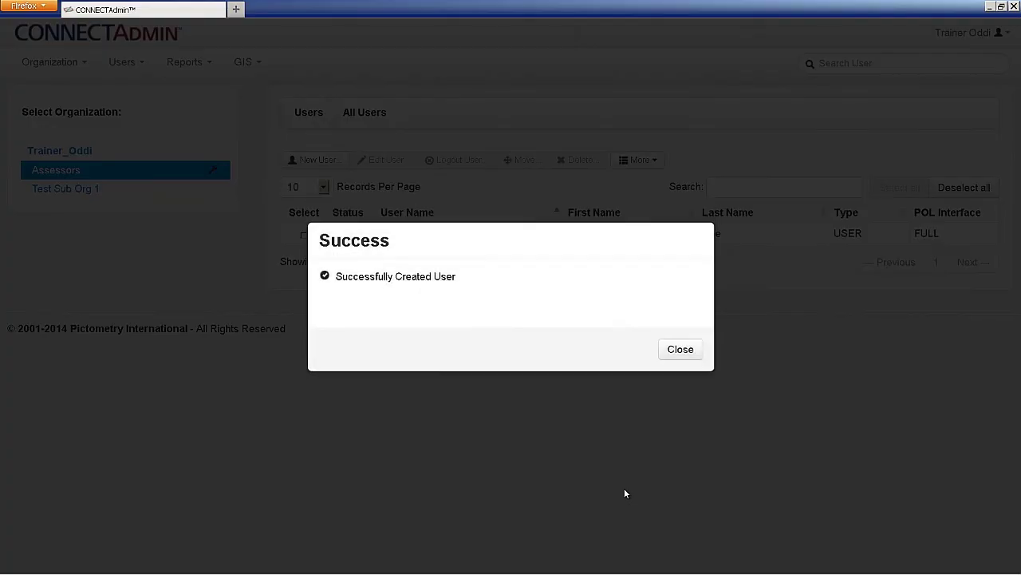
pyautogui.click(681, 351)
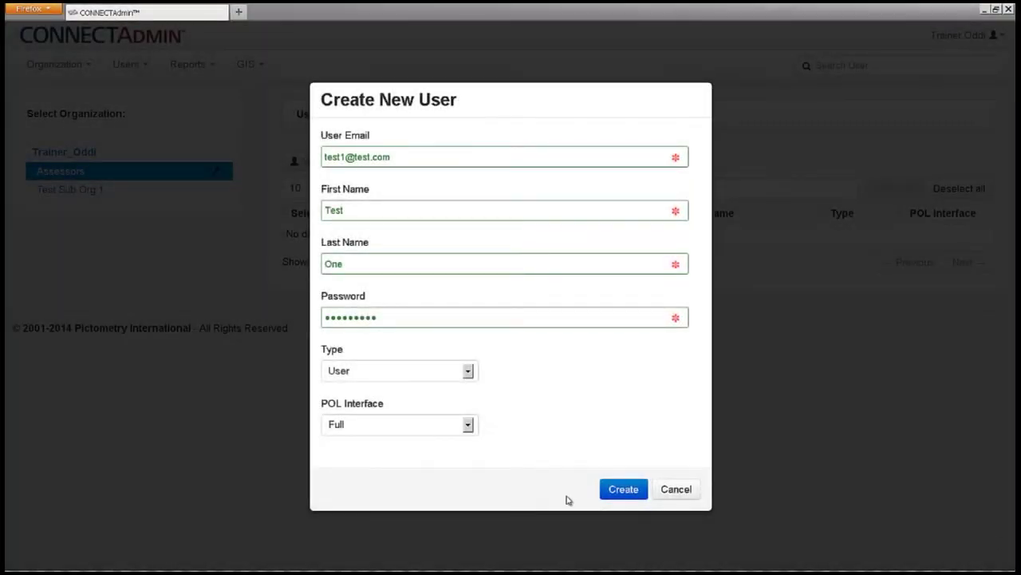
pyautogui.click(613, 490)
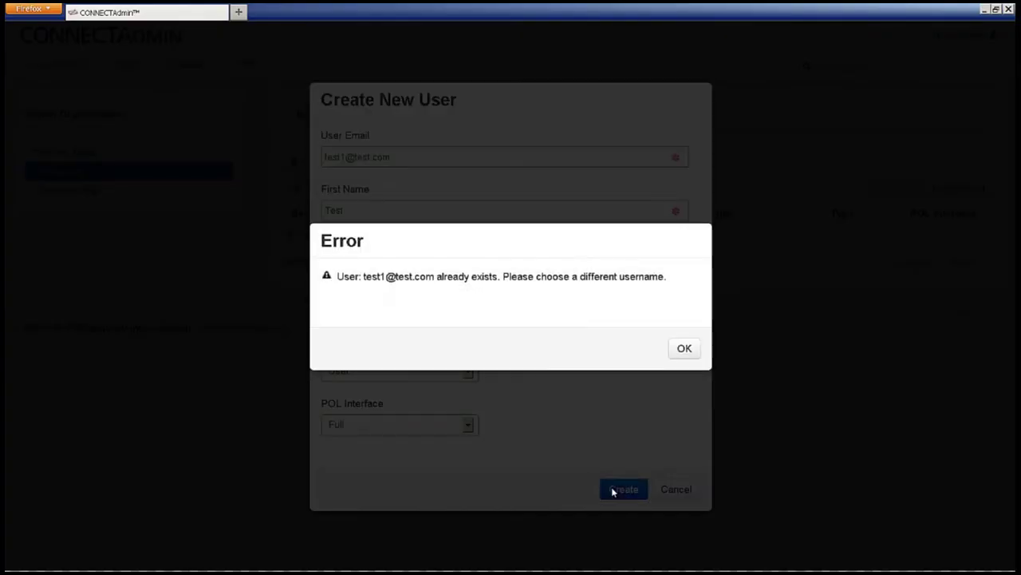
pyautogui.click(682, 351)
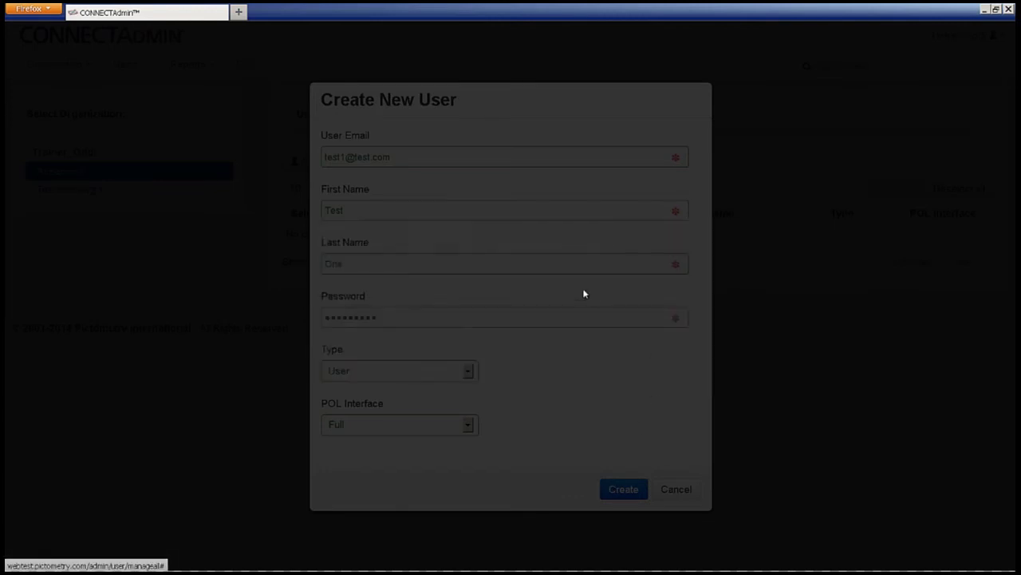
# Append 1 to the e-mail to make it unique and create Test One
pyautogui.click(348, 157)
pyautogui.write('1')
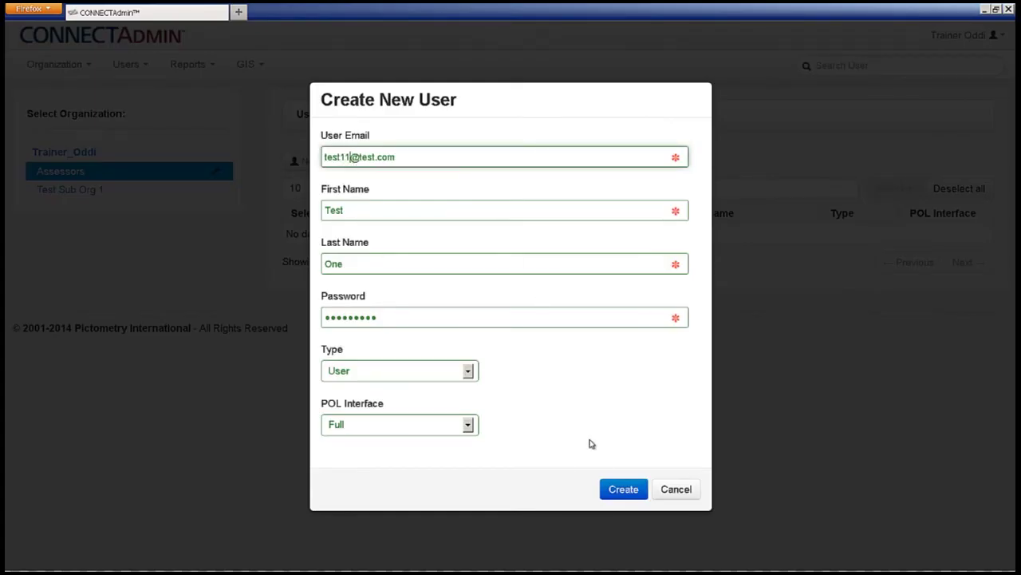
pyautogui.click(623, 489)
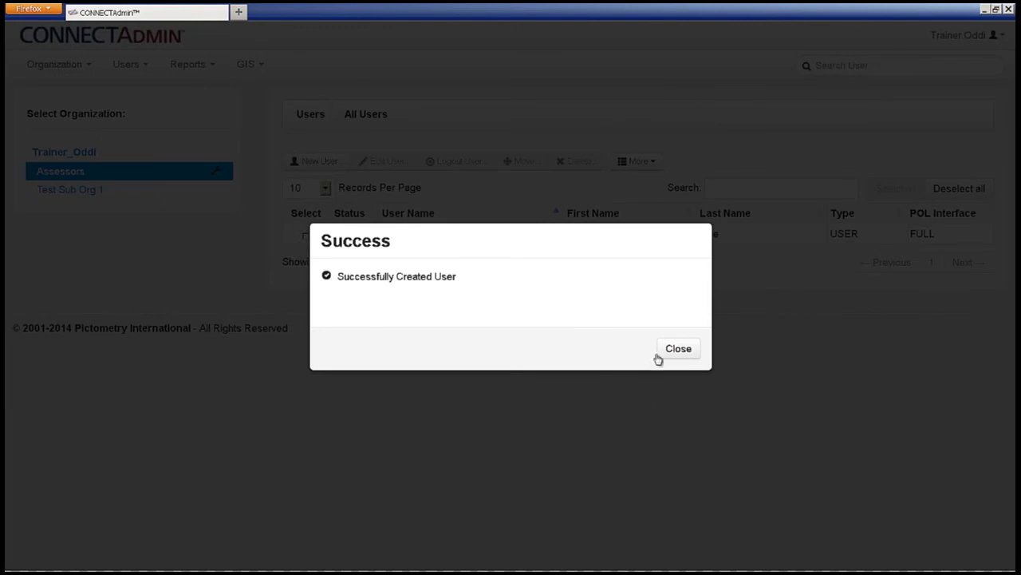
pyautogui.click(675, 350)
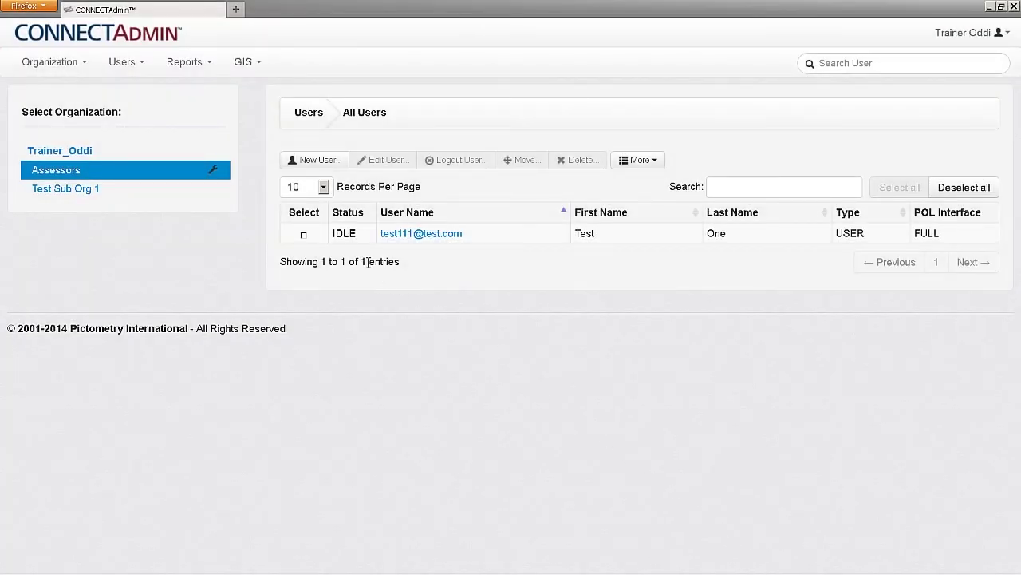
# Change Test One's last name to Eleven and save, cancelling the password reset
pyautogui.click(303, 237)
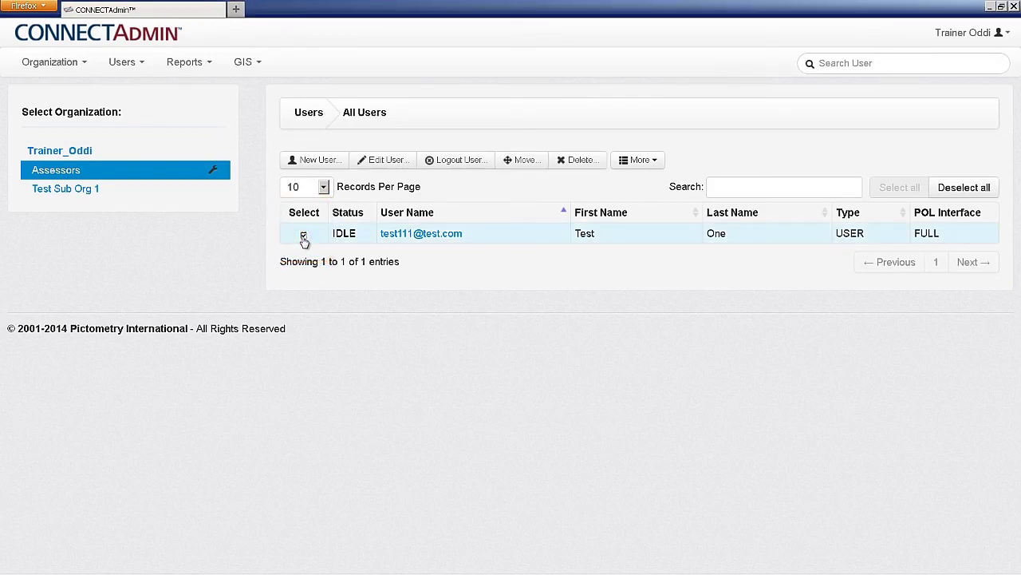
pyautogui.click(387, 162)
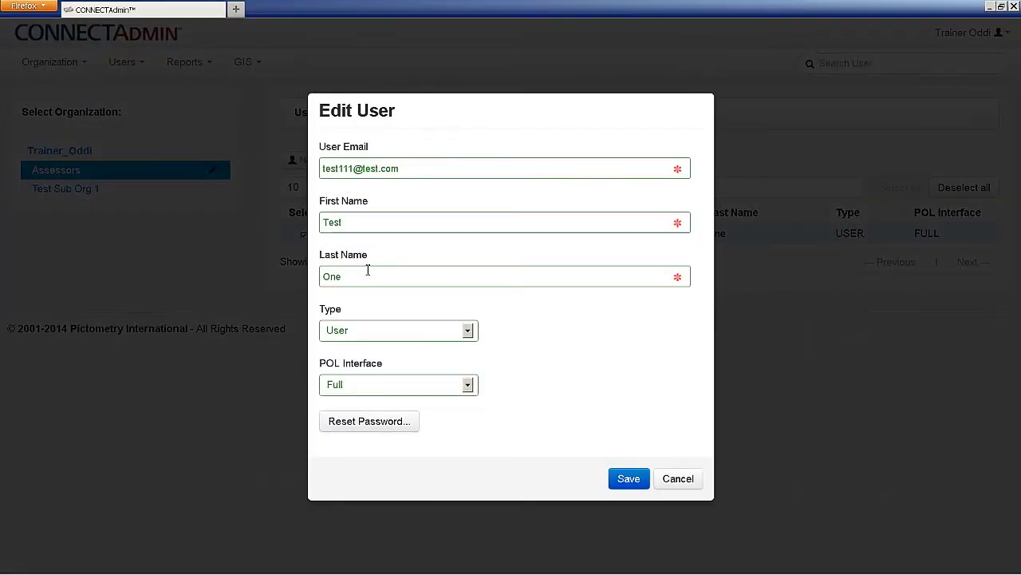
pyautogui.click(367, 271)
pyautogui.press('BackSpace')
pyautogui.press('BackSpace')
pyautogui.press('BackSpace')
pyautogui.write('Eleven')
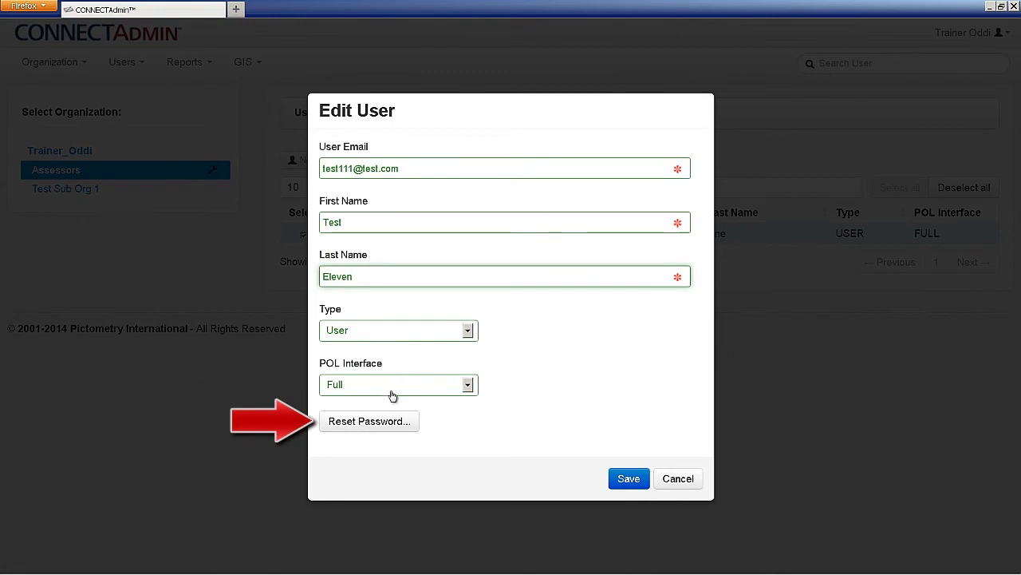
pyautogui.click(390, 423)
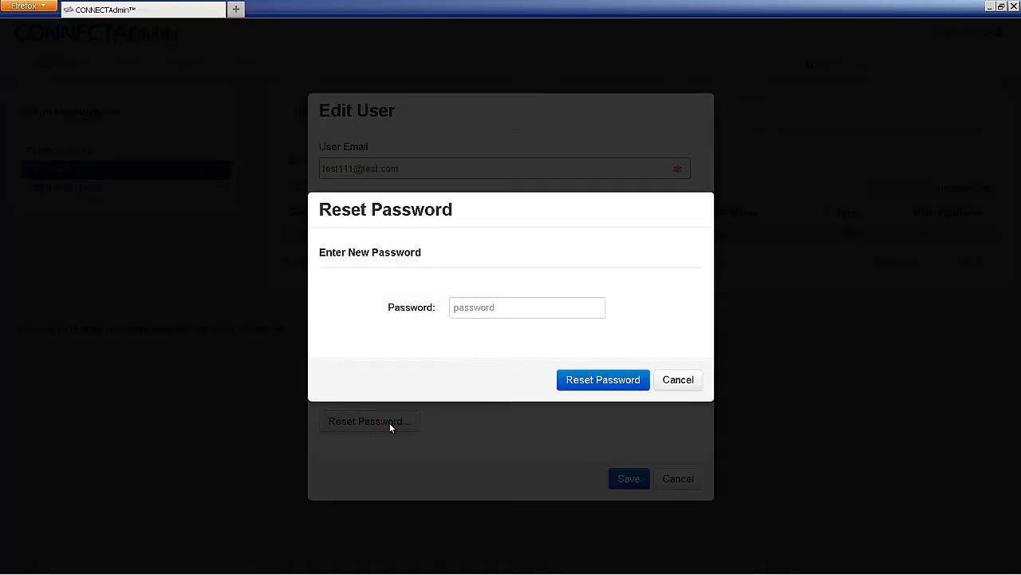
pyautogui.click(677, 379)
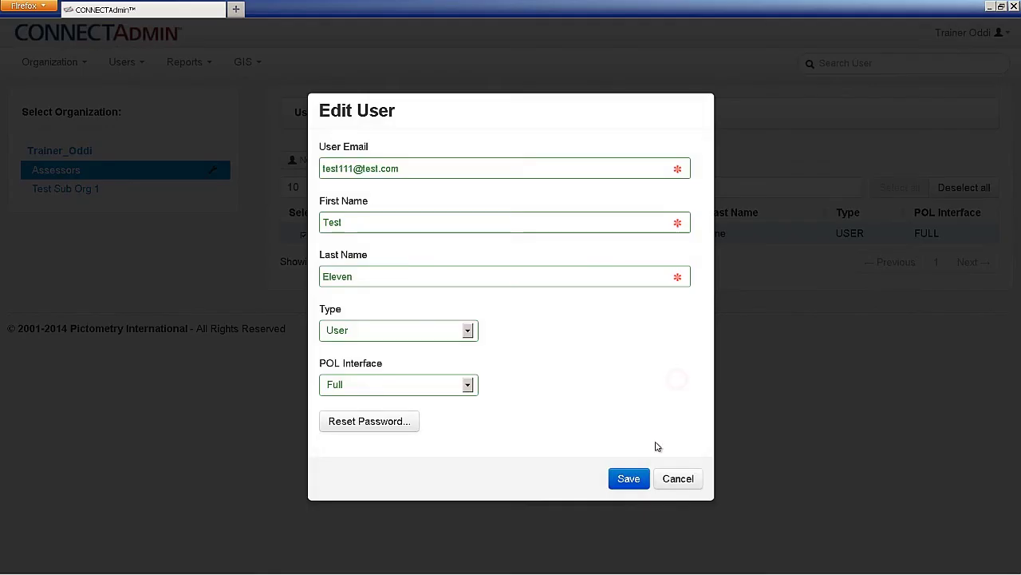
pyautogui.click(635, 479)
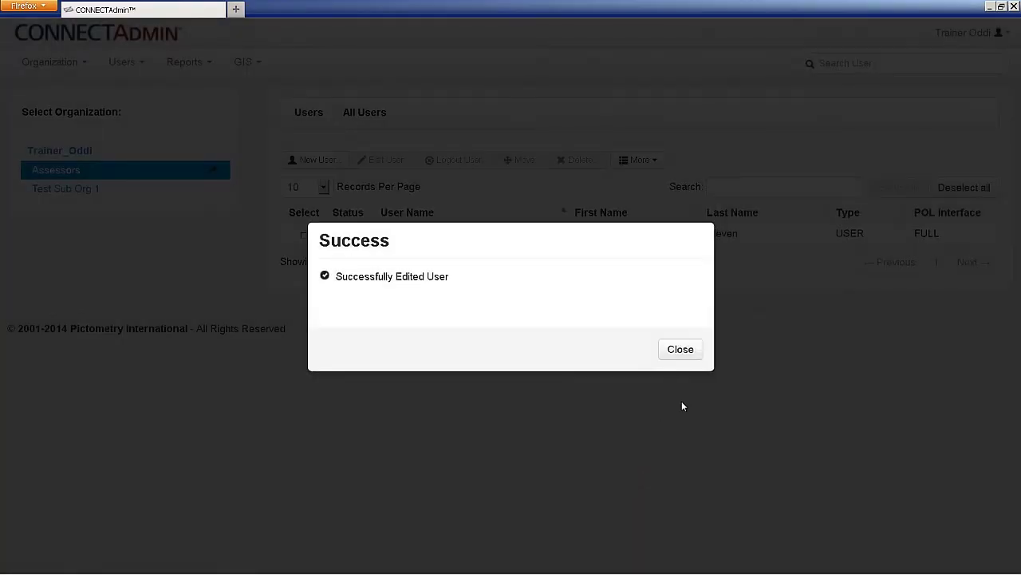
# Dismiss the edit confirmation and reload the Assessors user list, now showing Test Eleven
pyautogui.click(686, 361)
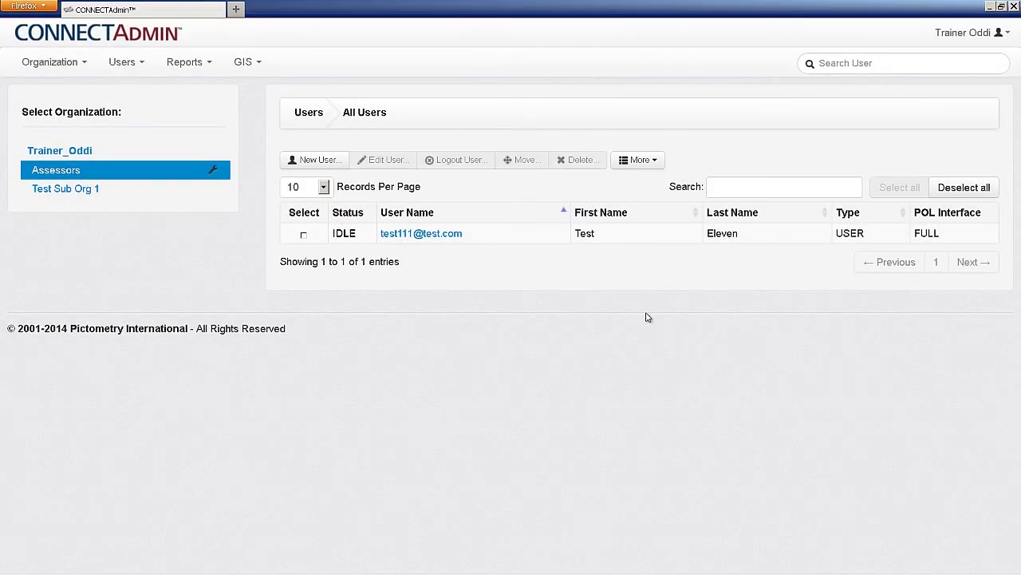
pyautogui.click(97, 156)
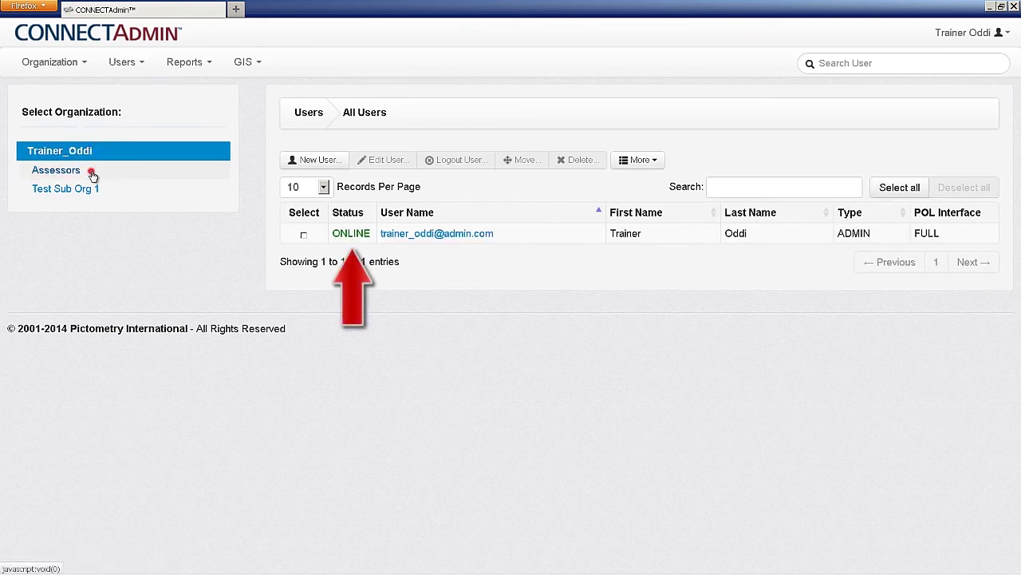
pyautogui.click(92, 174)
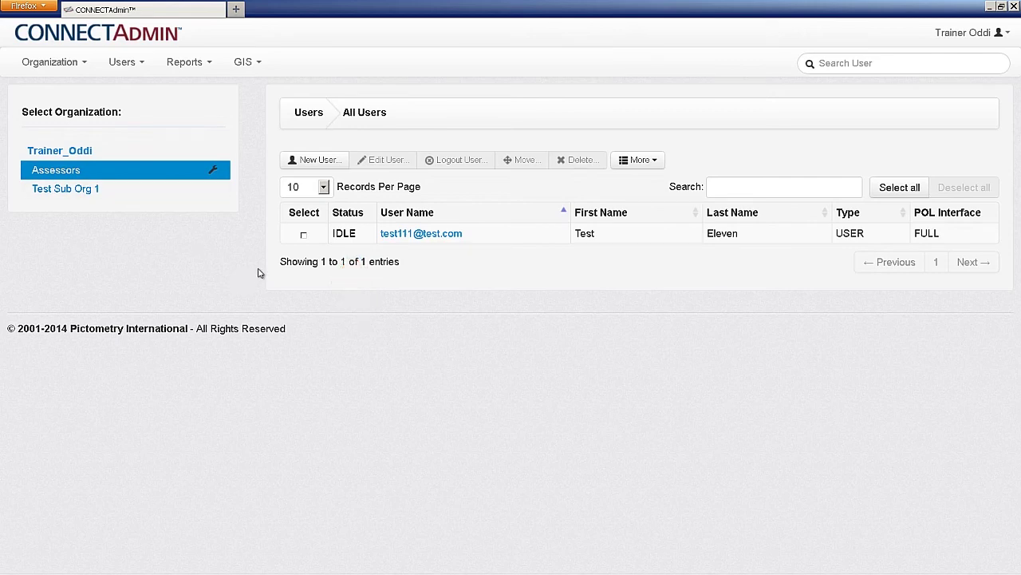
pyautogui.click(304, 235)
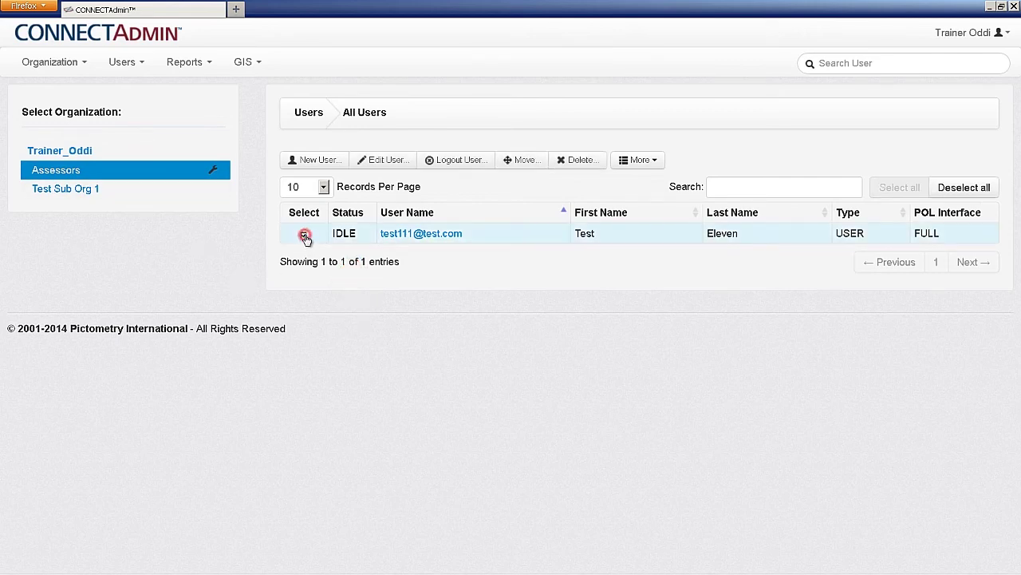
pyautogui.click(460, 162)
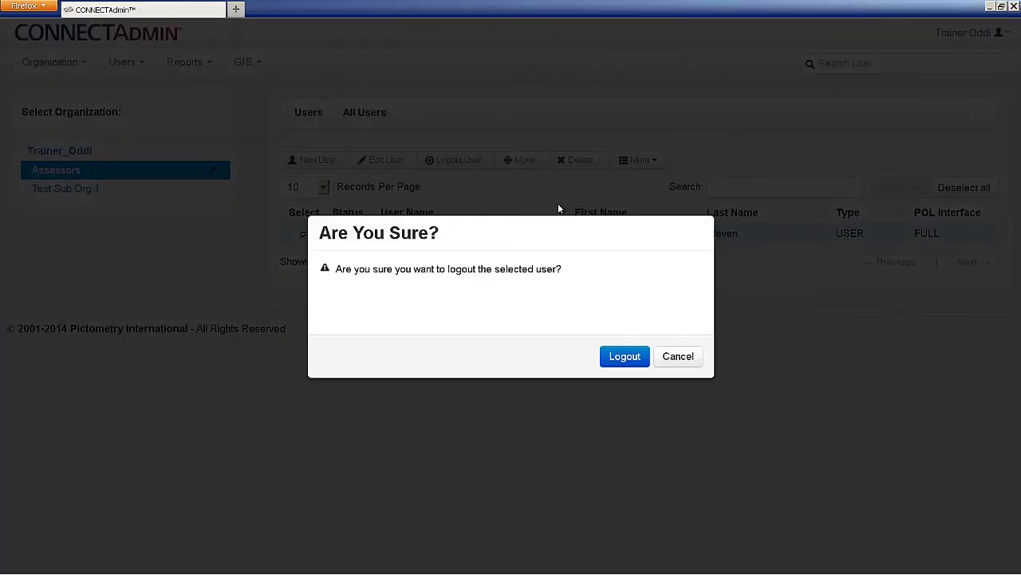
pyautogui.click(669, 355)
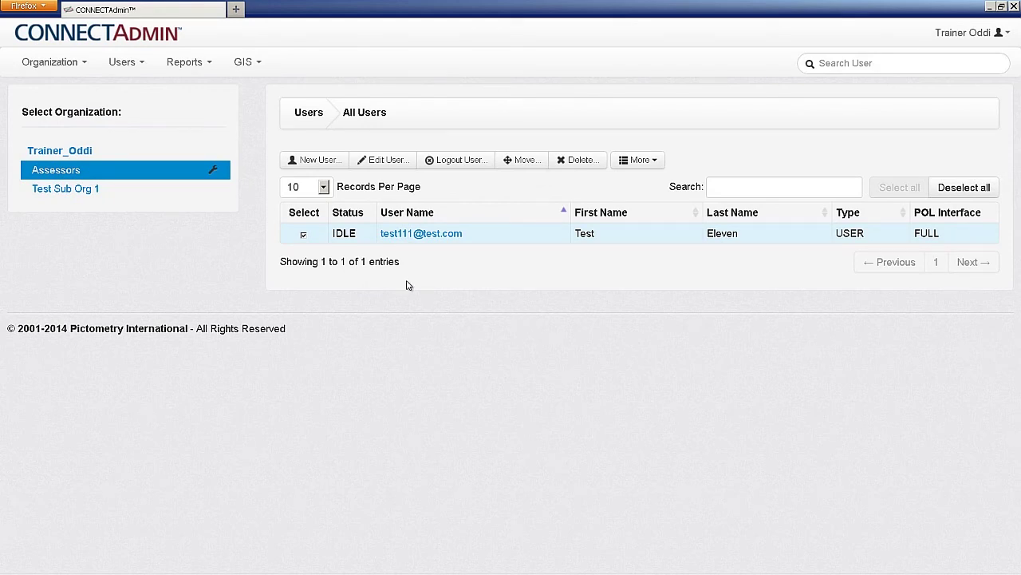
pyautogui.click(520, 159)
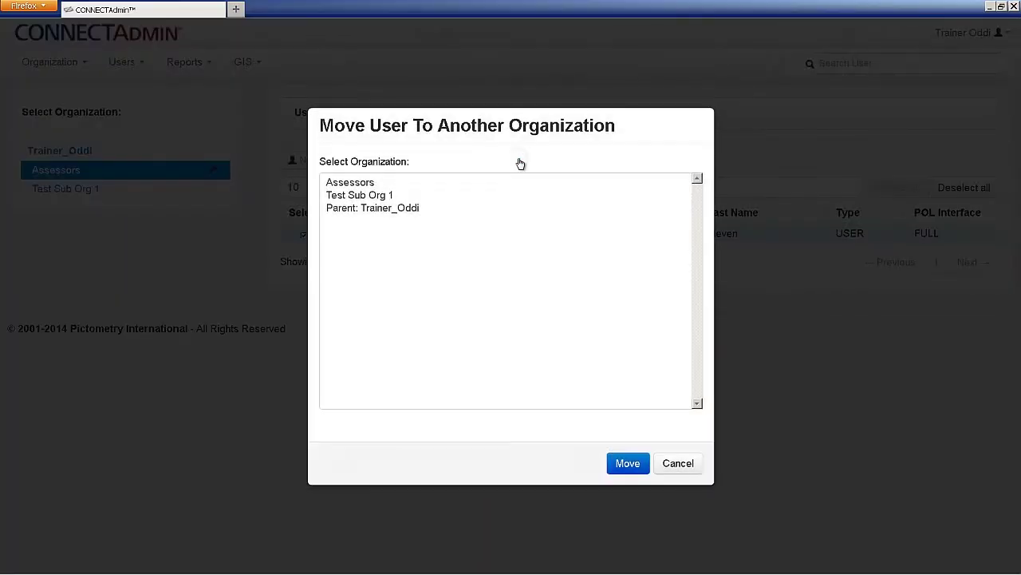
pyautogui.click(384, 190)
pyautogui.click(386, 196)
pyautogui.click(390, 208)
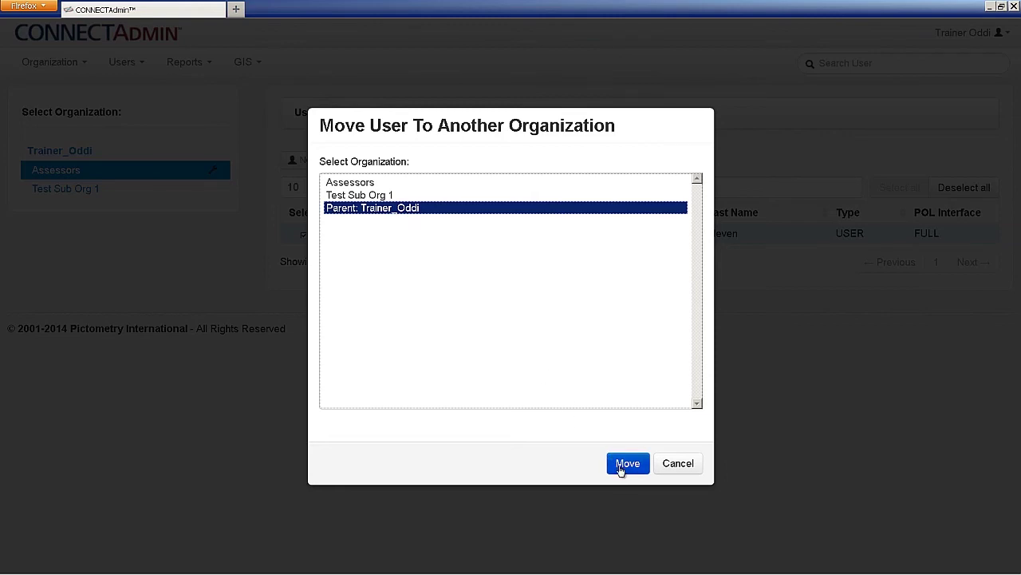
pyautogui.click(678, 465)
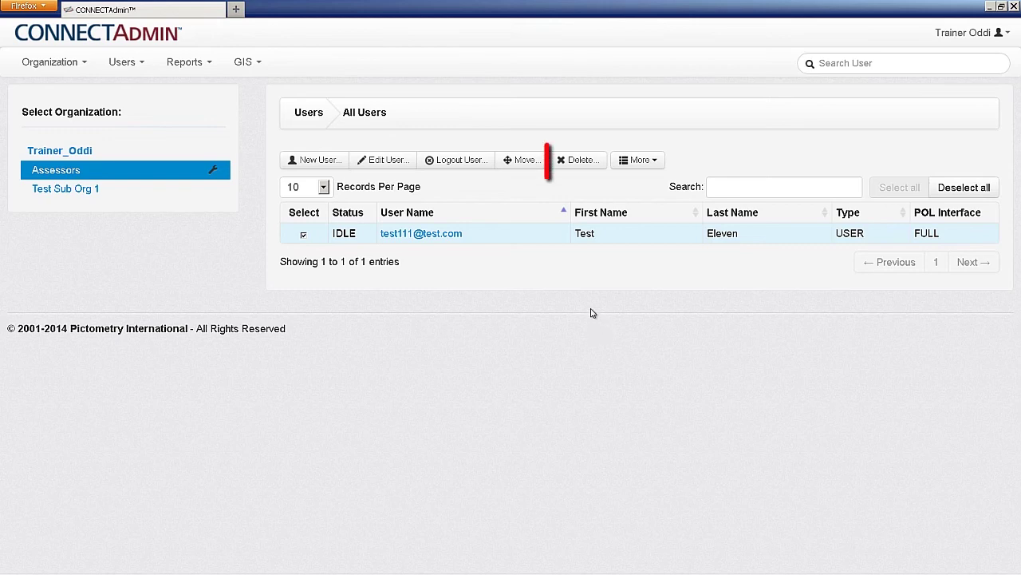
# Cancel deleting Test Eleven and disable the user instead
pyautogui.click(587, 160)
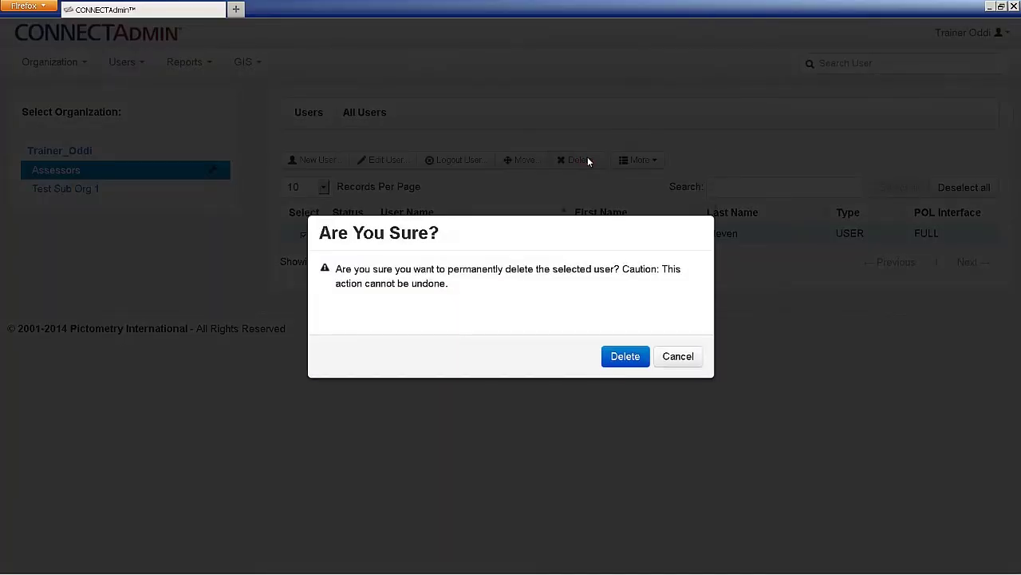
pyautogui.click(672, 356)
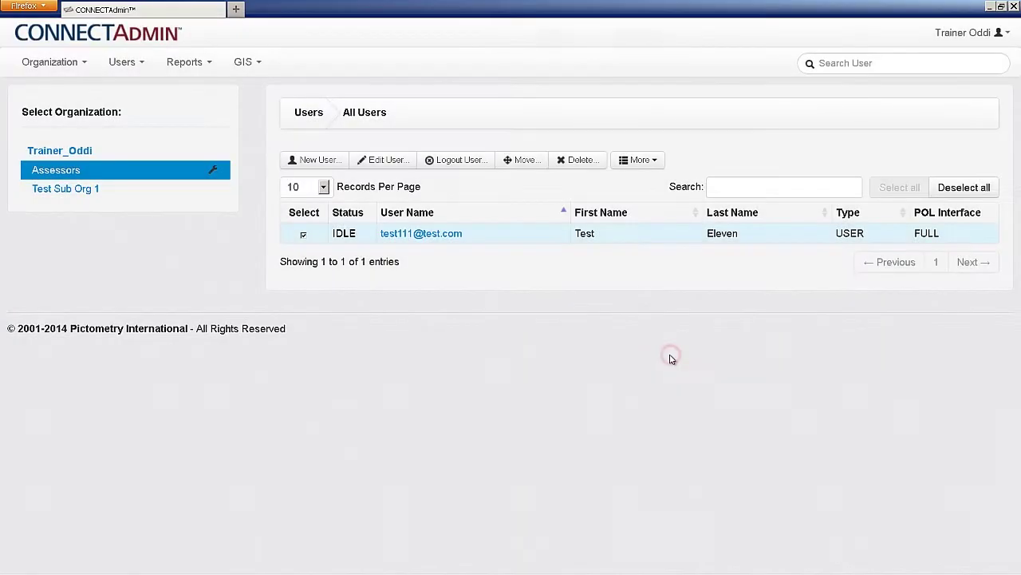
pyautogui.click(643, 162)
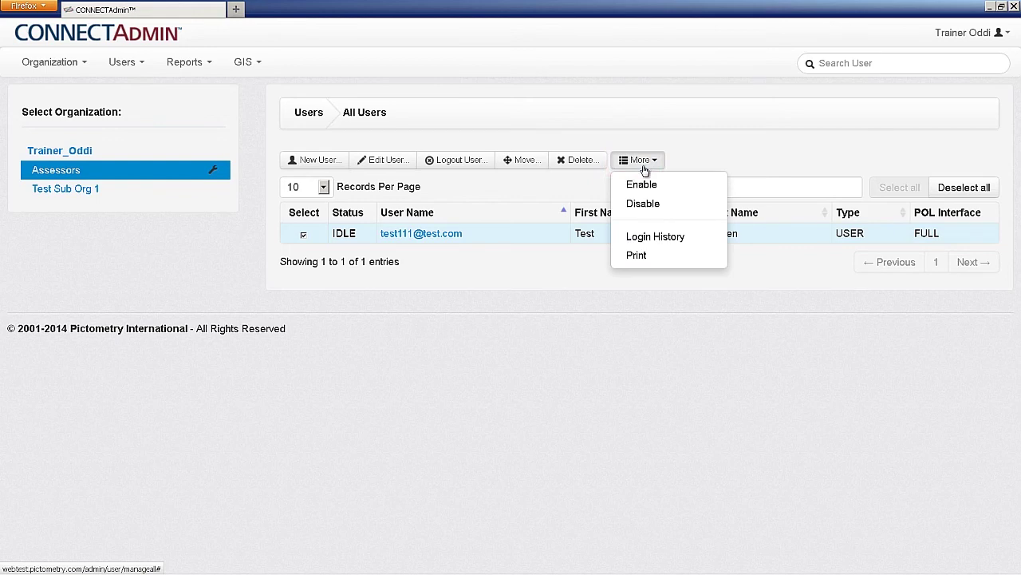
pyautogui.click(650, 211)
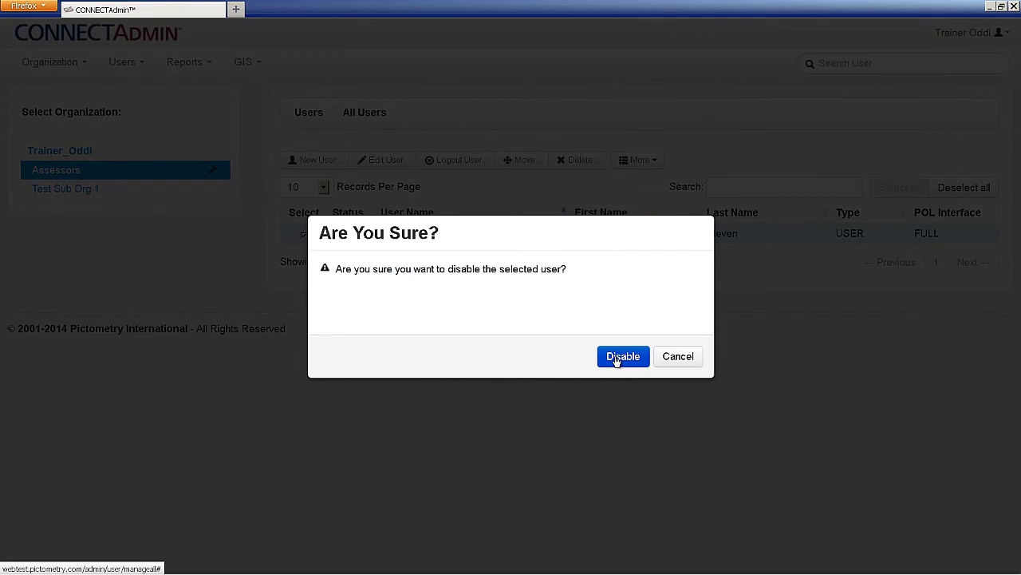
pyautogui.click(616, 358)
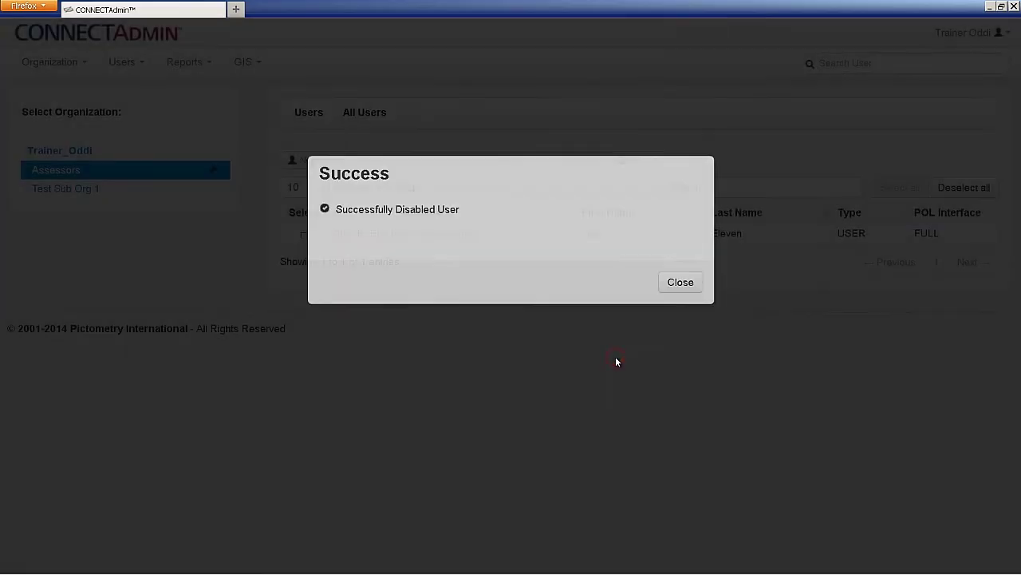
pyautogui.click(669, 351)
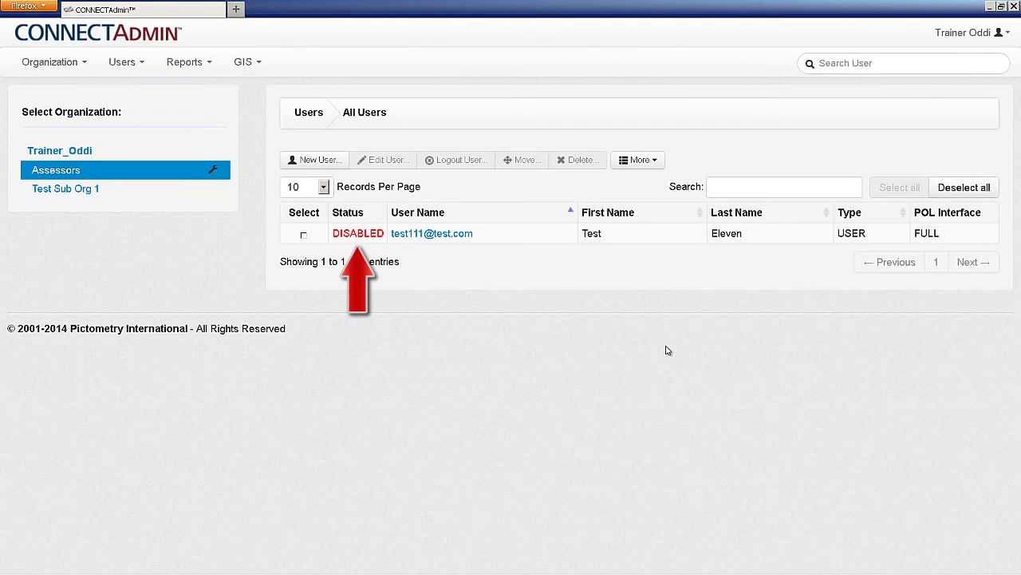
# Re-enable Test Eleven so its status returns to IDLE
pyautogui.click(303, 235)
pyautogui.click(635, 162)
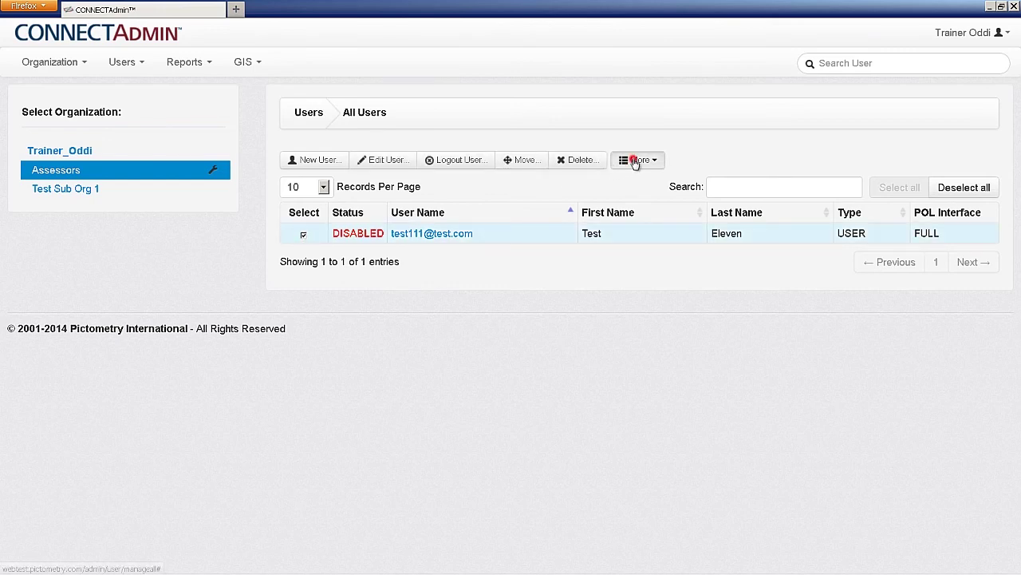
pyautogui.click(647, 184)
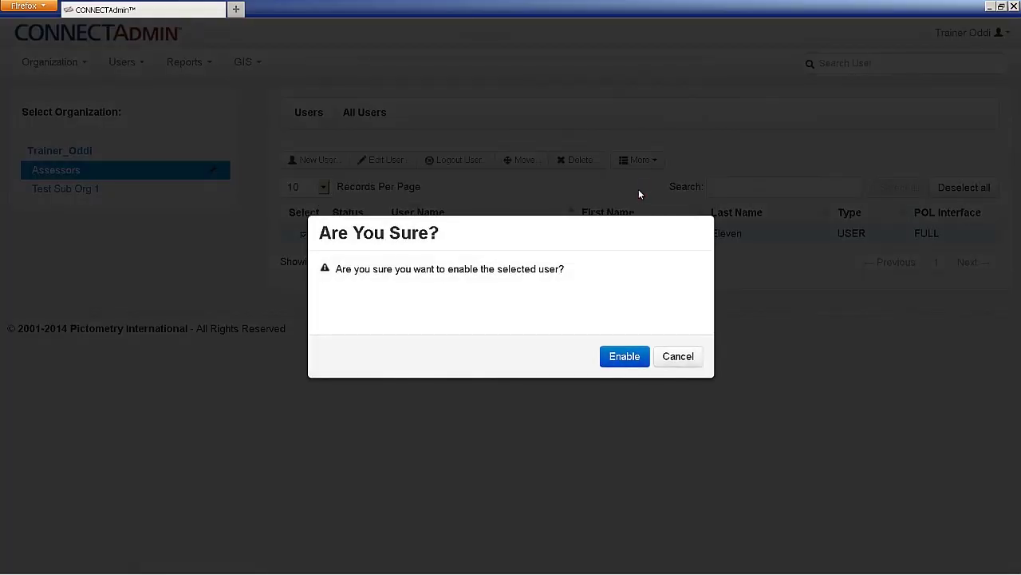
pyautogui.click(626, 356)
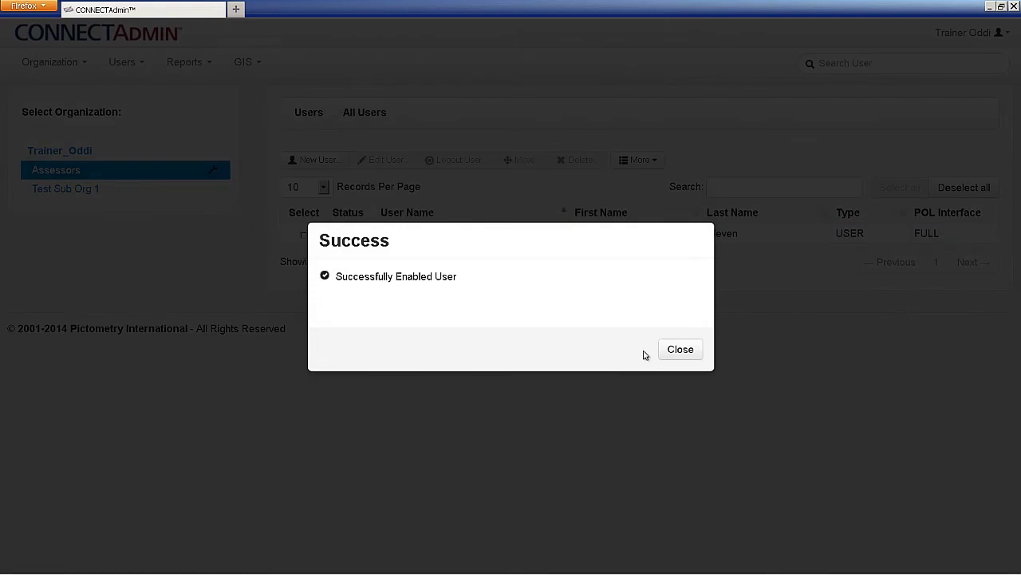
pyautogui.click(679, 351)
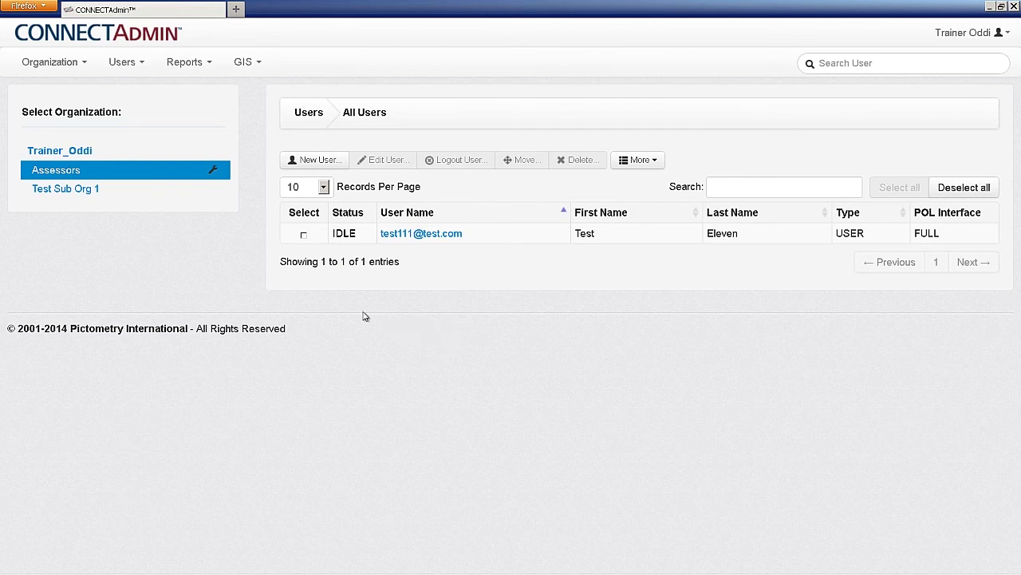
pyautogui.click(304, 235)
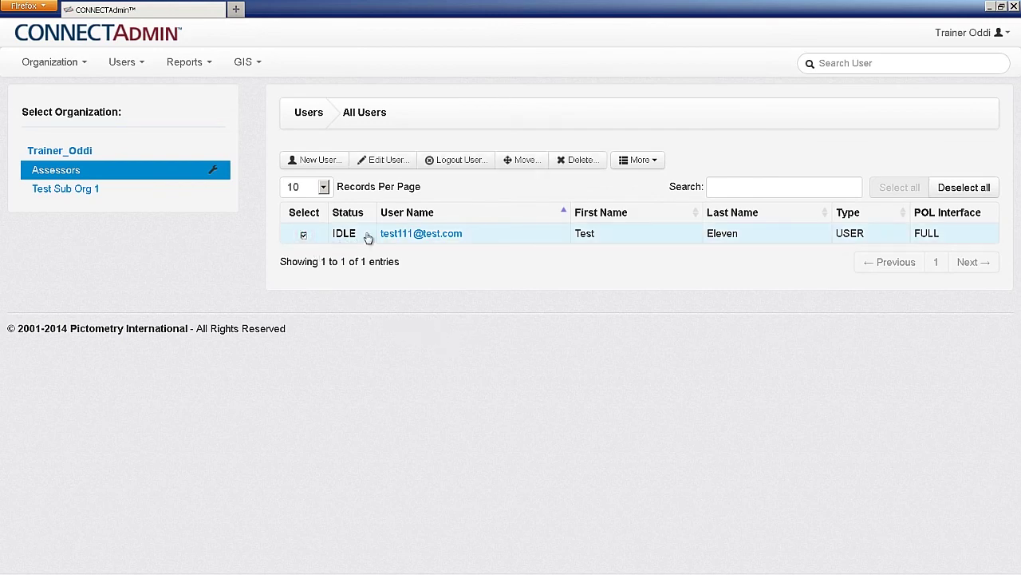
pyautogui.click(639, 161)
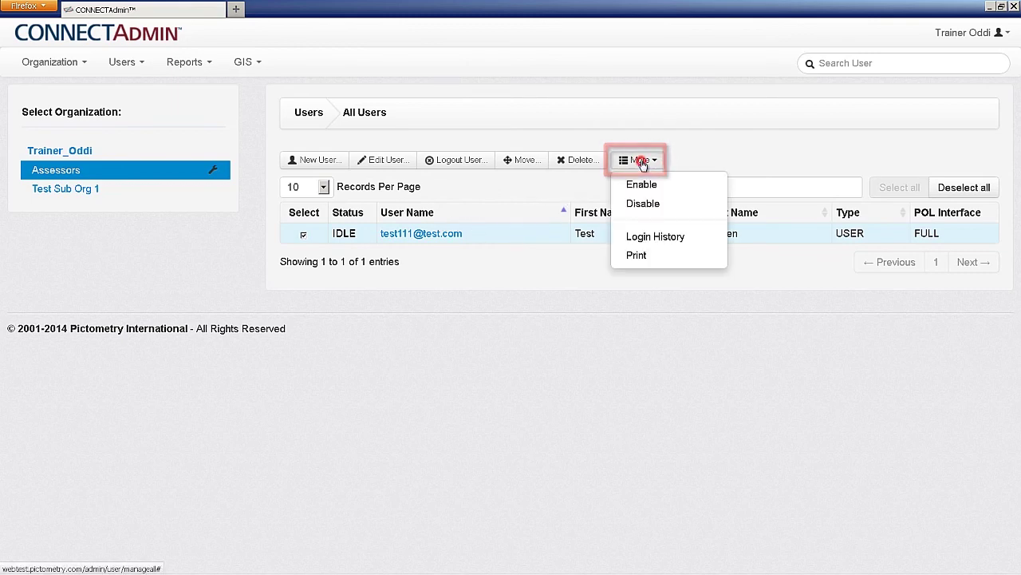
pyautogui.click(655, 237)
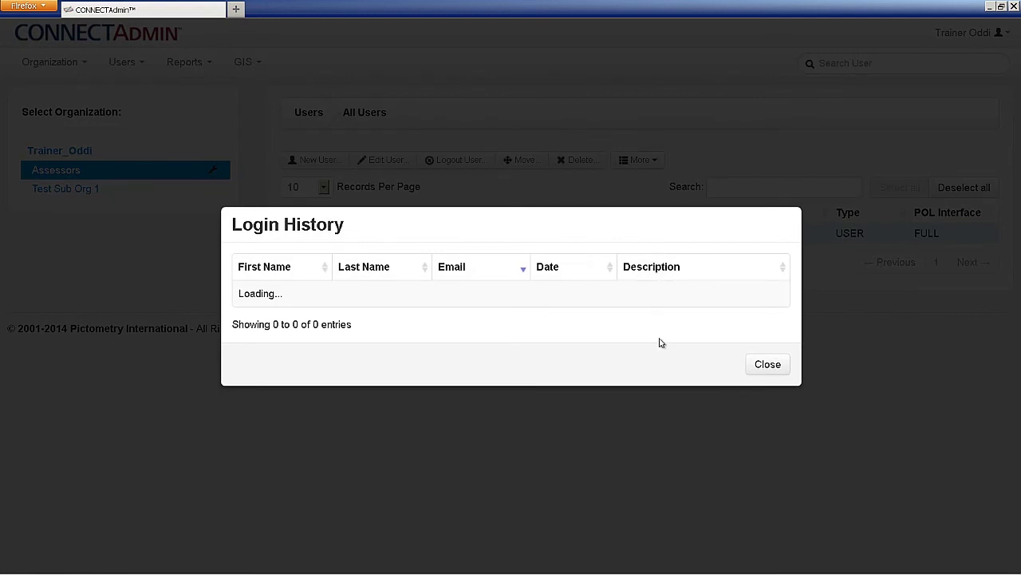
pyautogui.click(766, 367)
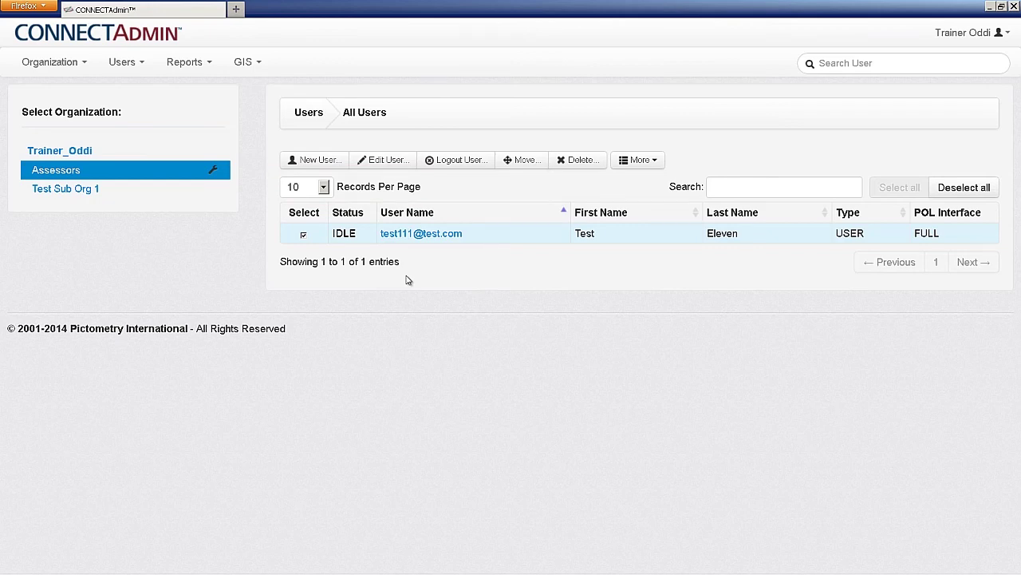
# Filter the user table by 'Test', clear the filter, and start a Search User query
pyautogui.click(722, 188)
pyautogui.write('Te')
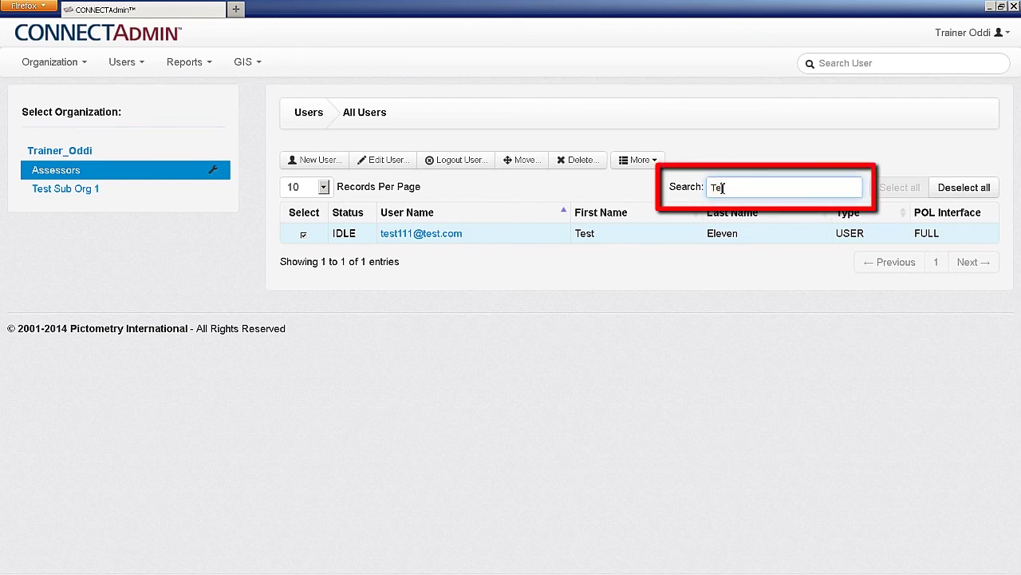
pyautogui.write('st111')
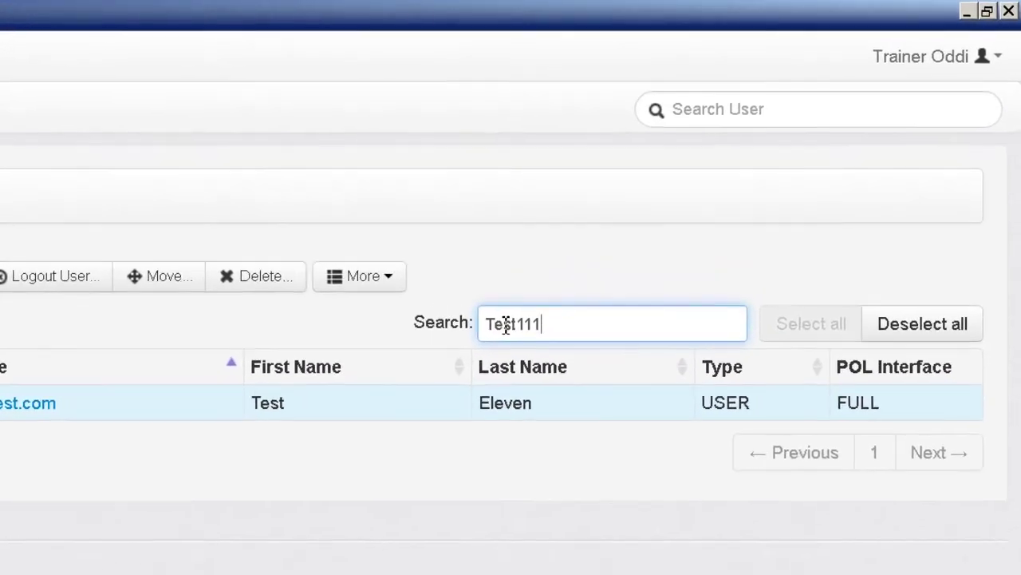
pyautogui.press('BackSpace')
pyautogui.press('BackSpace')
pyautogui.press('BackSpace')
pyautogui.press('BackSpace')
pyautogui.press('BackSpace')
pyautogui.press('BackSpace')
pyautogui.press('BackSpace')
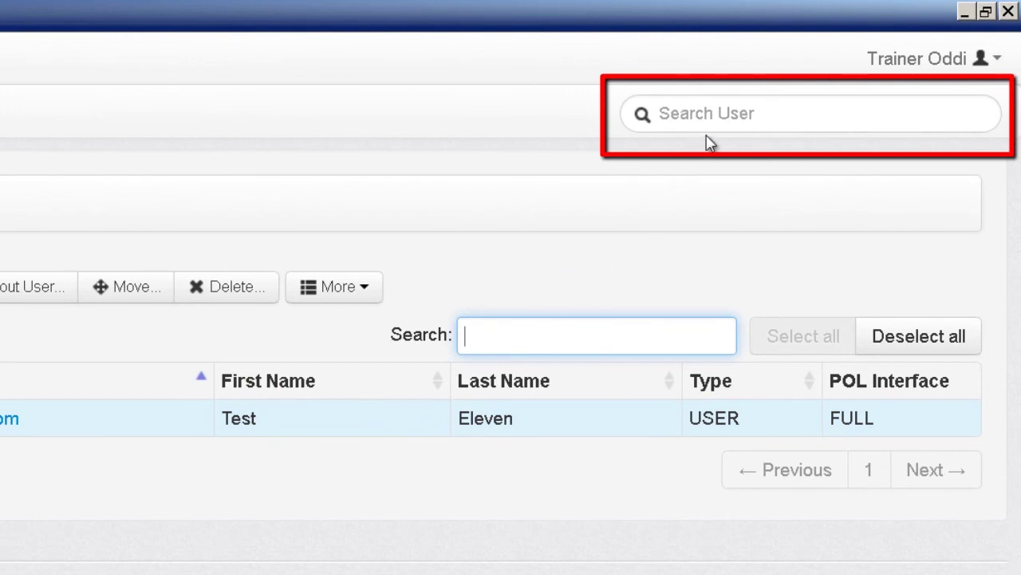
pyautogui.click(731, 114)
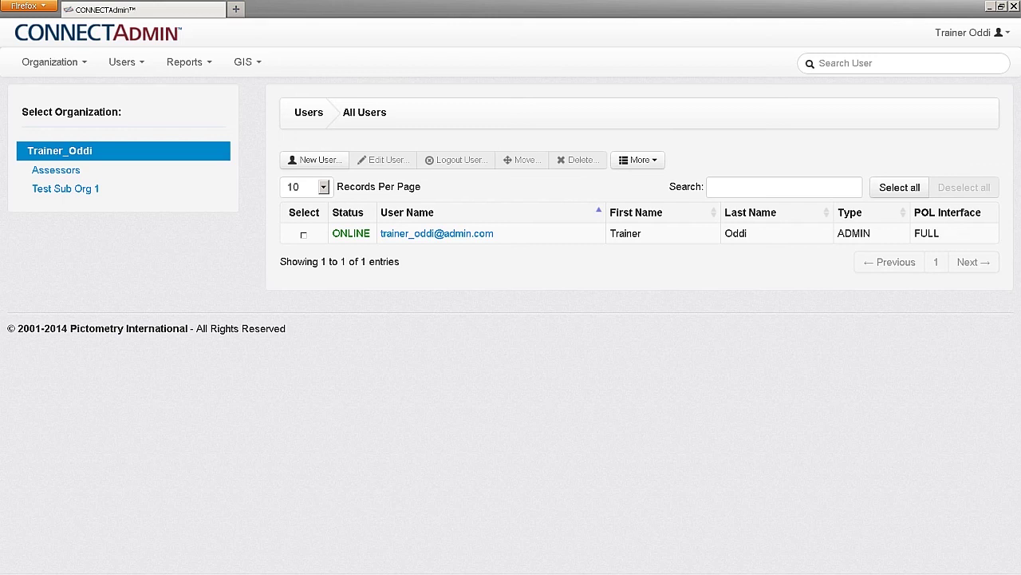
# Set up the General Usage report for 03/03/2014–04/03/2014 with PDF output, then cancel emailing it
pyautogui.click(205, 69)
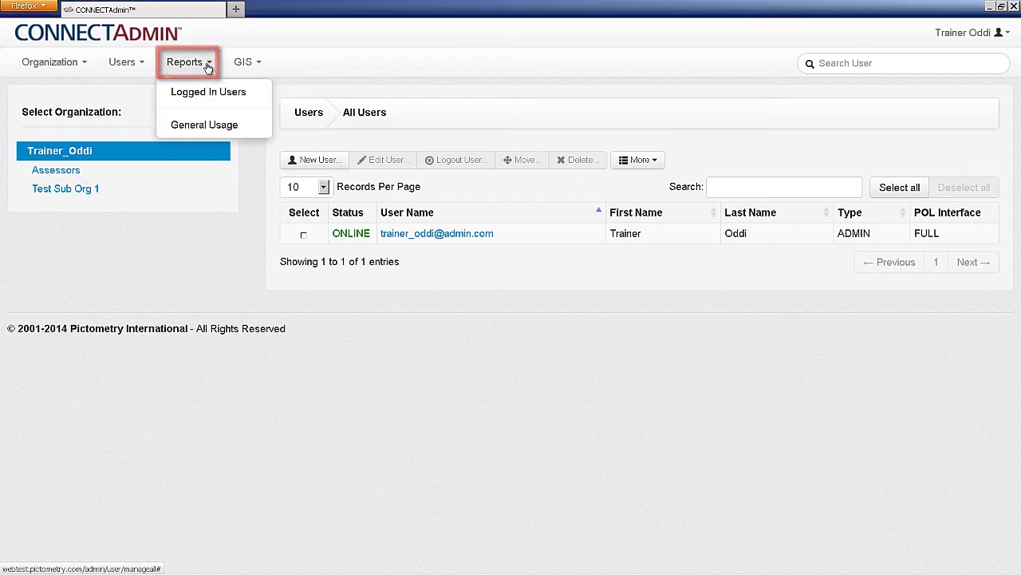
pyautogui.click(204, 127)
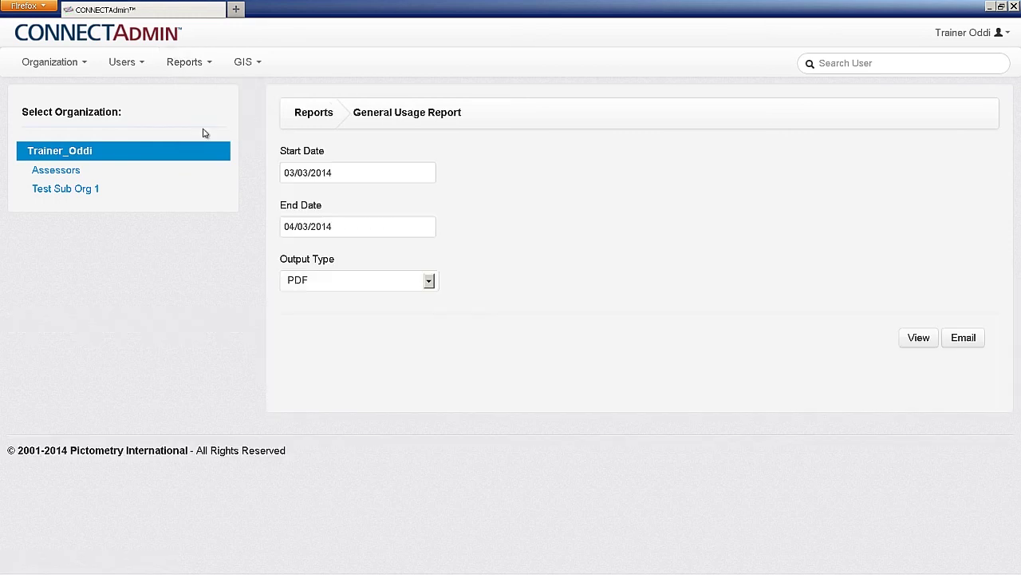
pyautogui.click(366, 173)
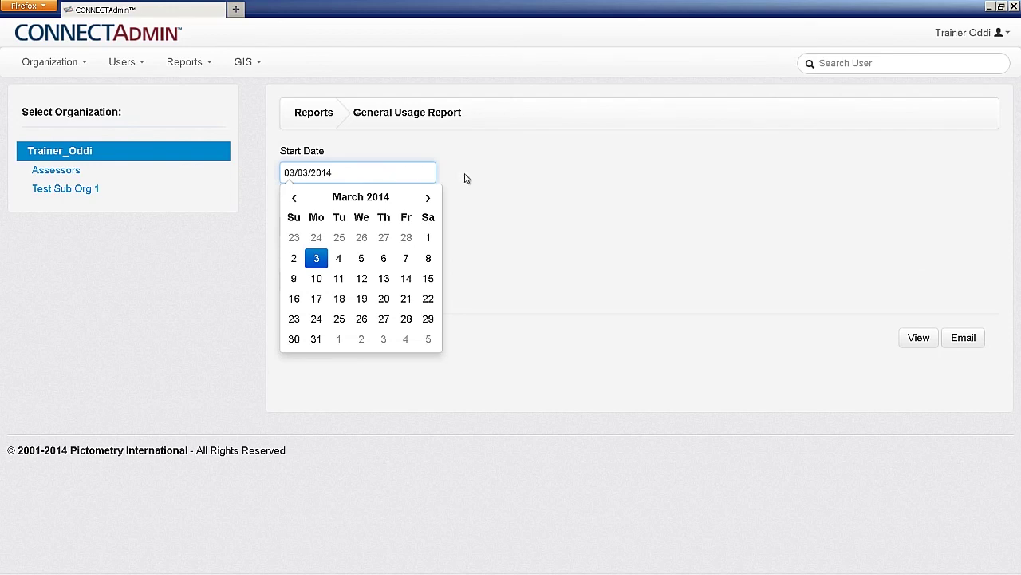
pyautogui.click(466, 175)
pyautogui.click(411, 230)
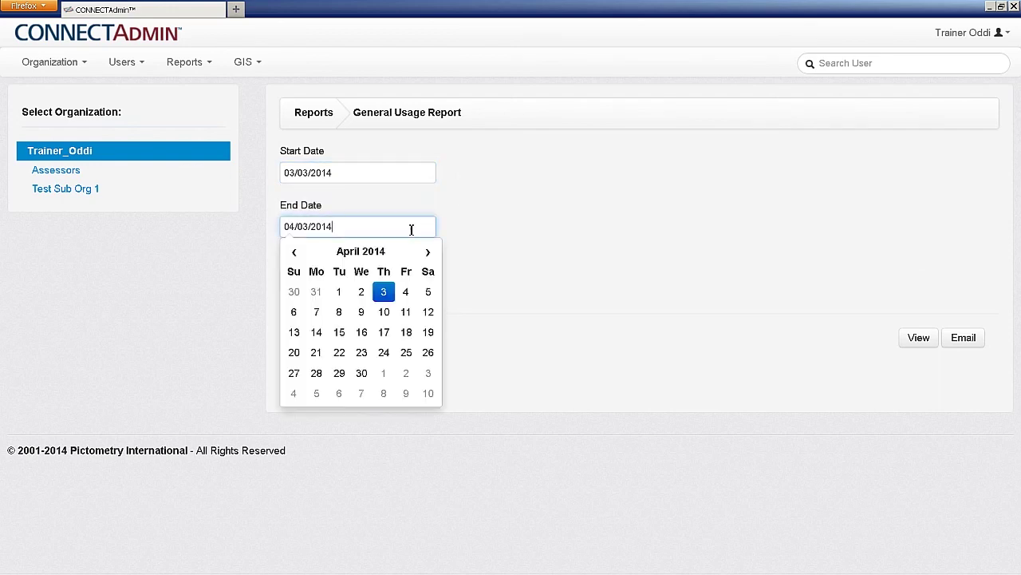
pyautogui.click(473, 230)
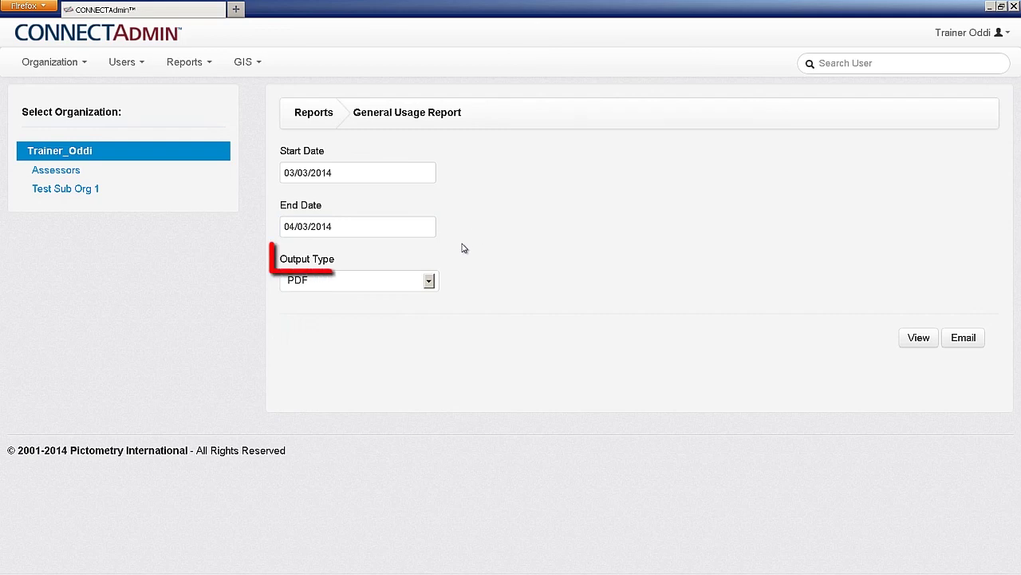
pyautogui.click(430, 283)
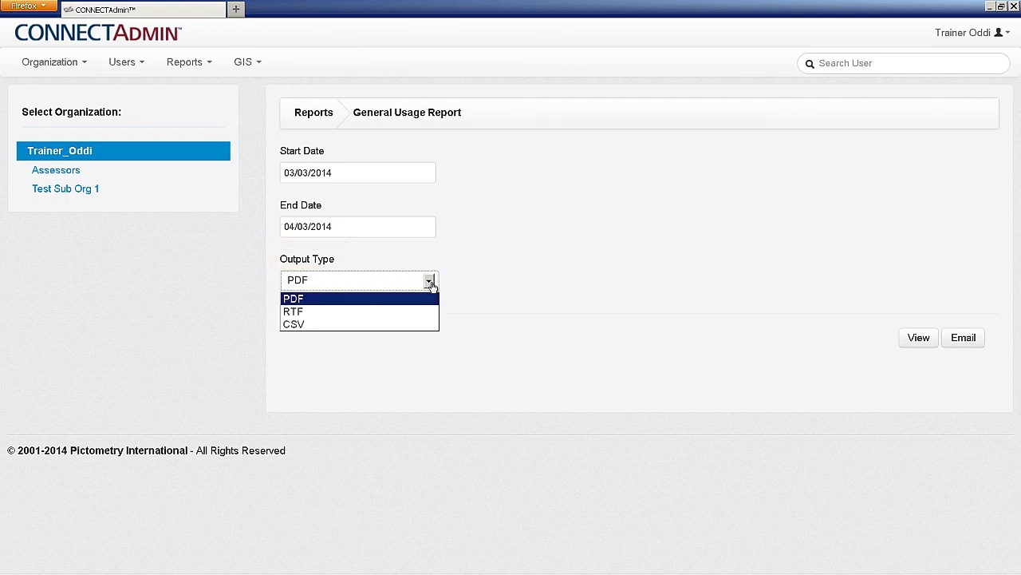
pyautogui.click(454, 283)
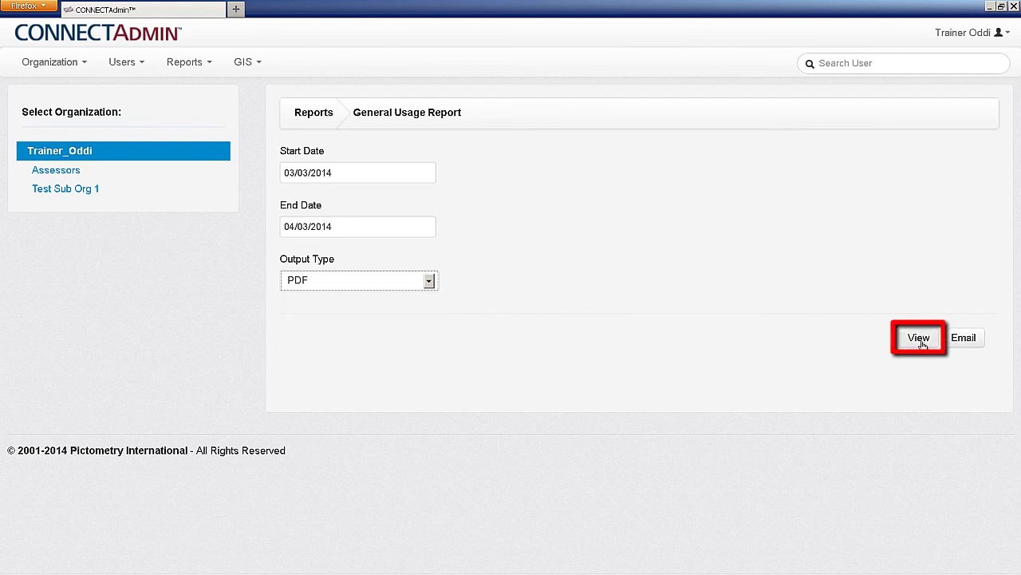
pyautogui.click(962, 340)
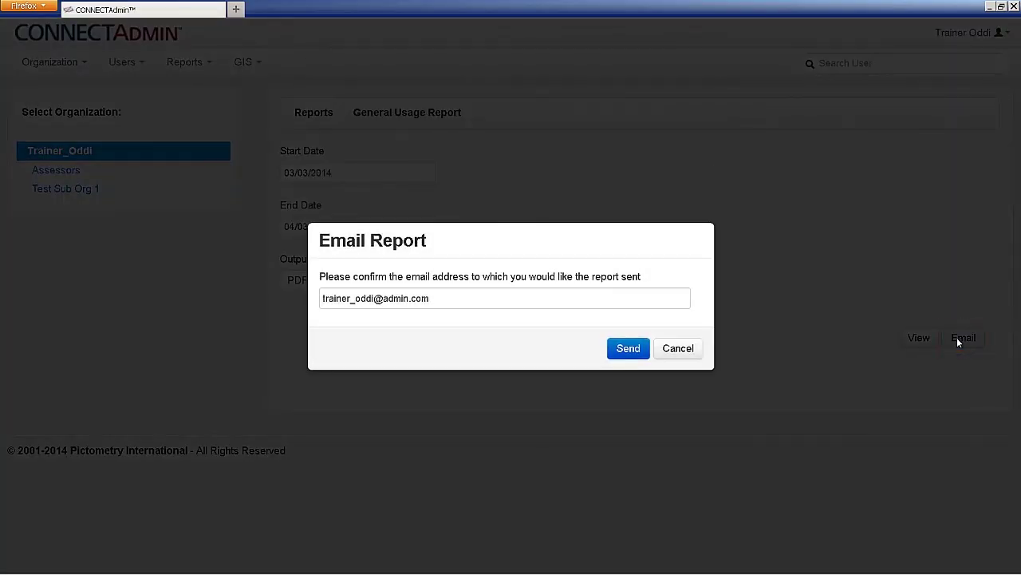
pyautogui.click(689, 351)
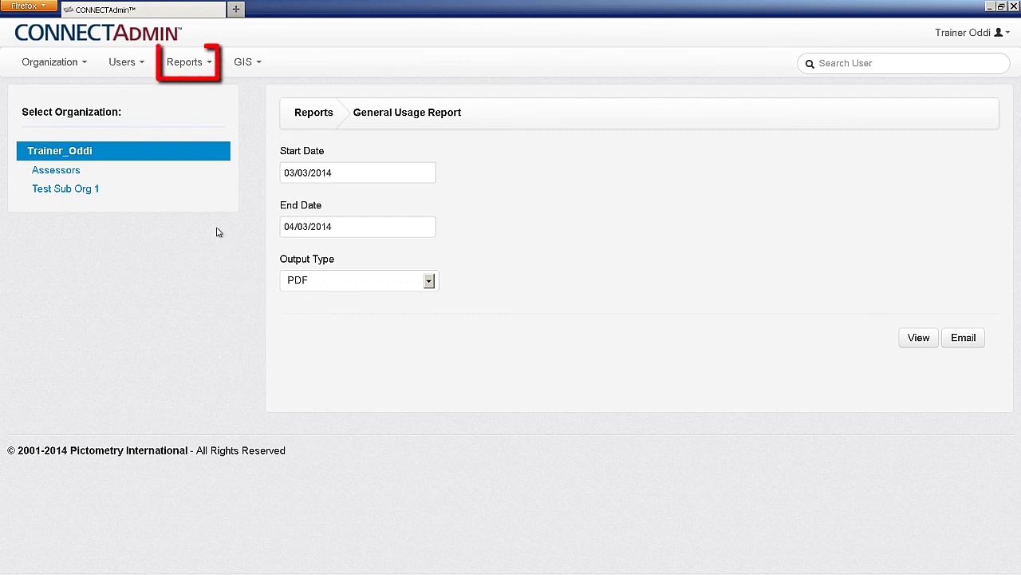
# Show the Logged In Users report, listing the single ADMIN logged into CONNECTAdmin
pyautogui.click(205, 67)
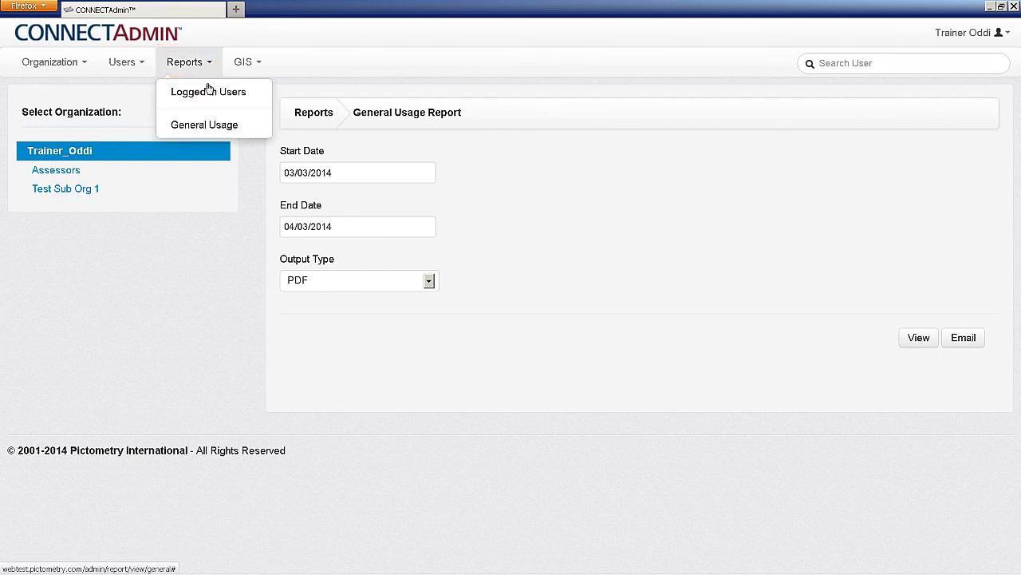
pyautogui.click(207, 93)
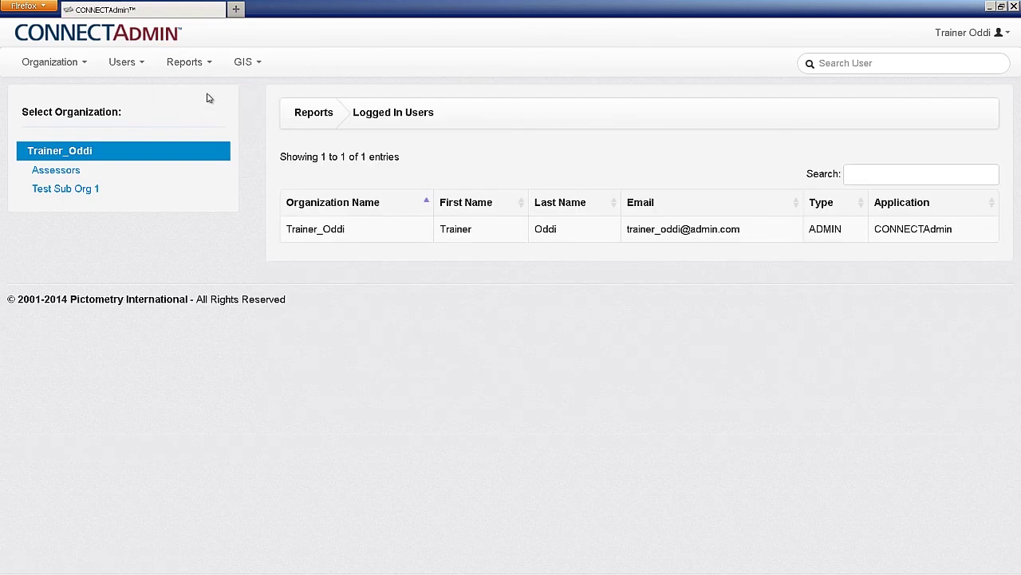